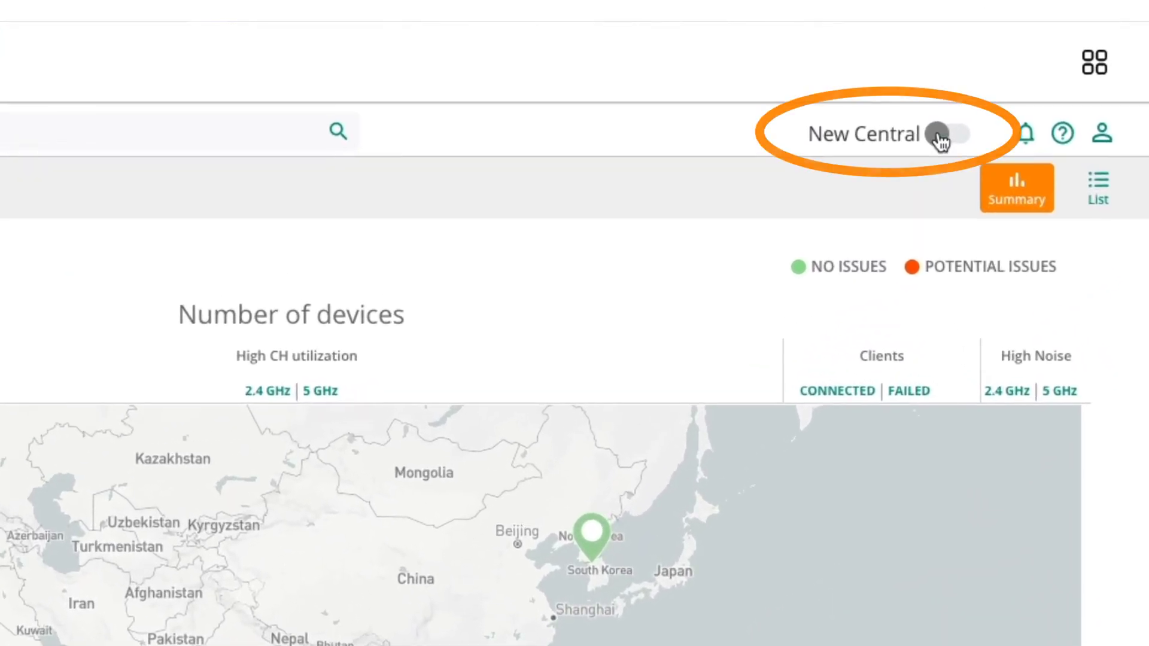
- Turn on New Central and open the Dallas / Ft. Worth (DFWI) - Campus site
{"action": "left_click", "coordinate": [1059, 70]}
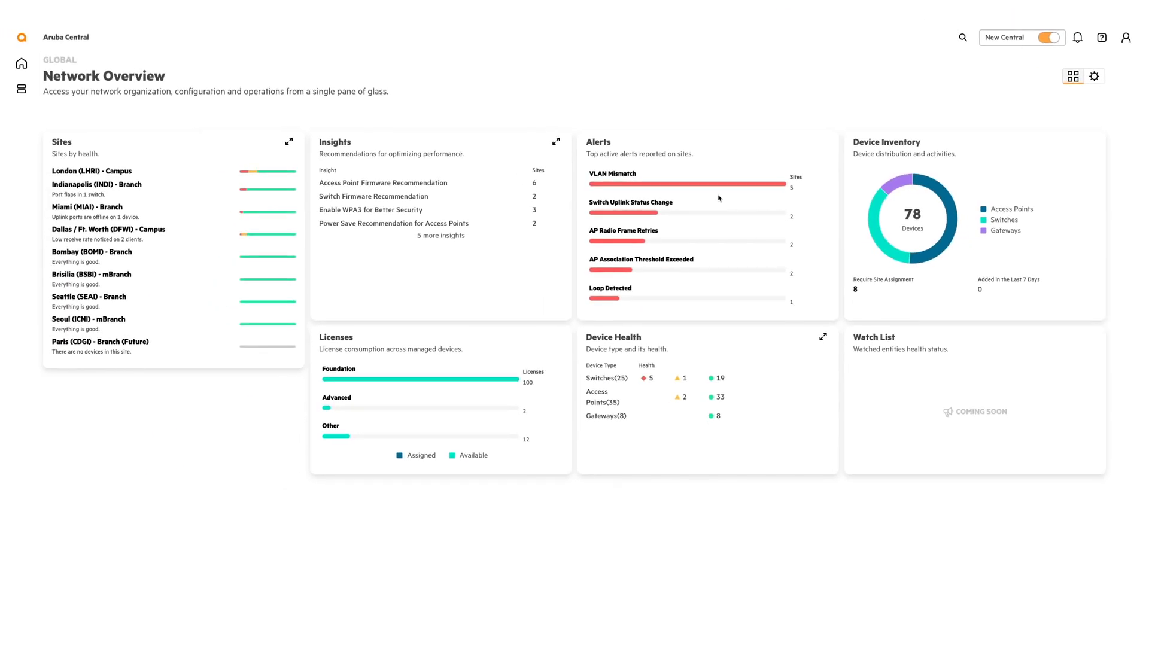
{"action": "left_click", "coordinate": [138, 232]}
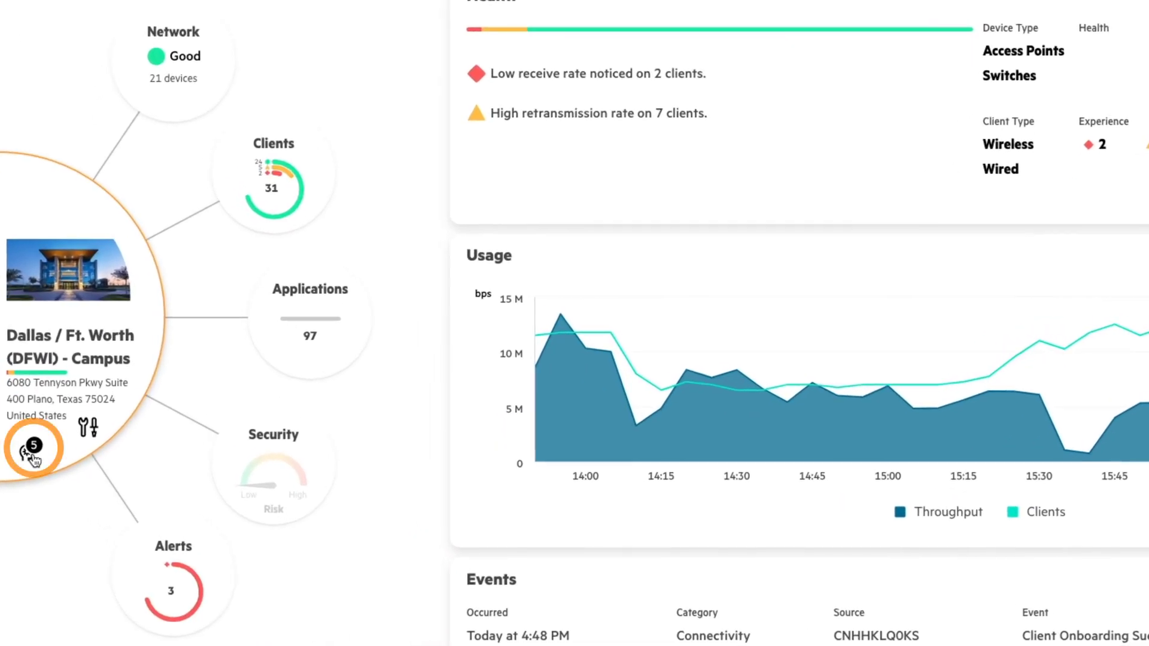
{"action": "left_click", "coordinate": [32, 454]}
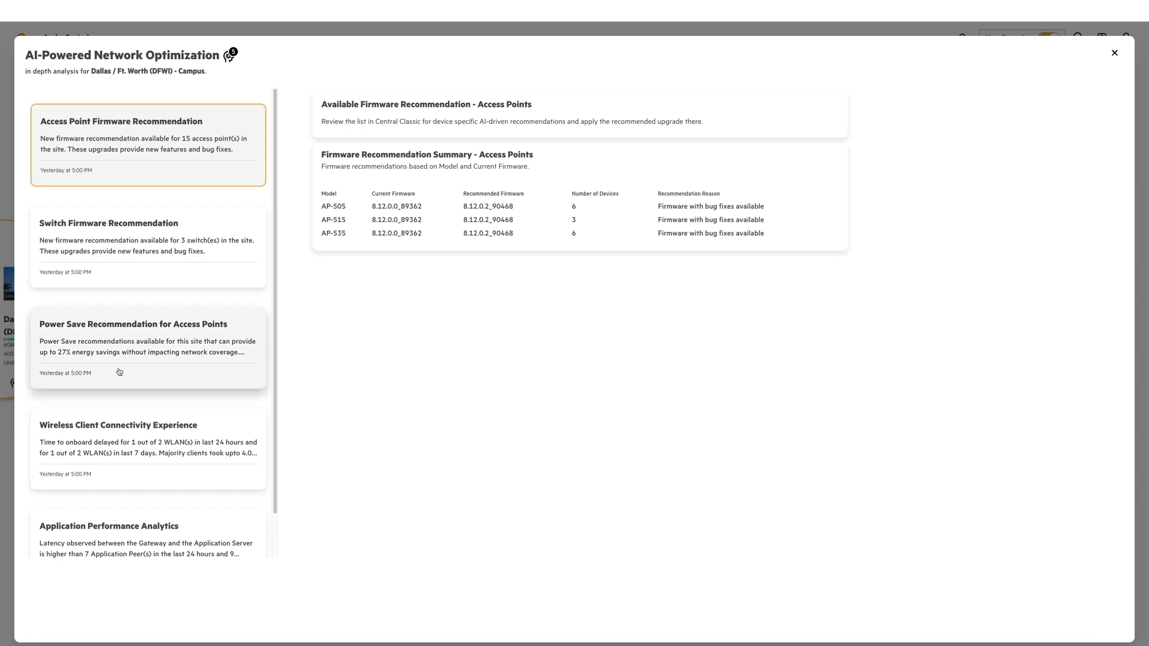
{"action": "left_click", "coordinate": [174, 372]}
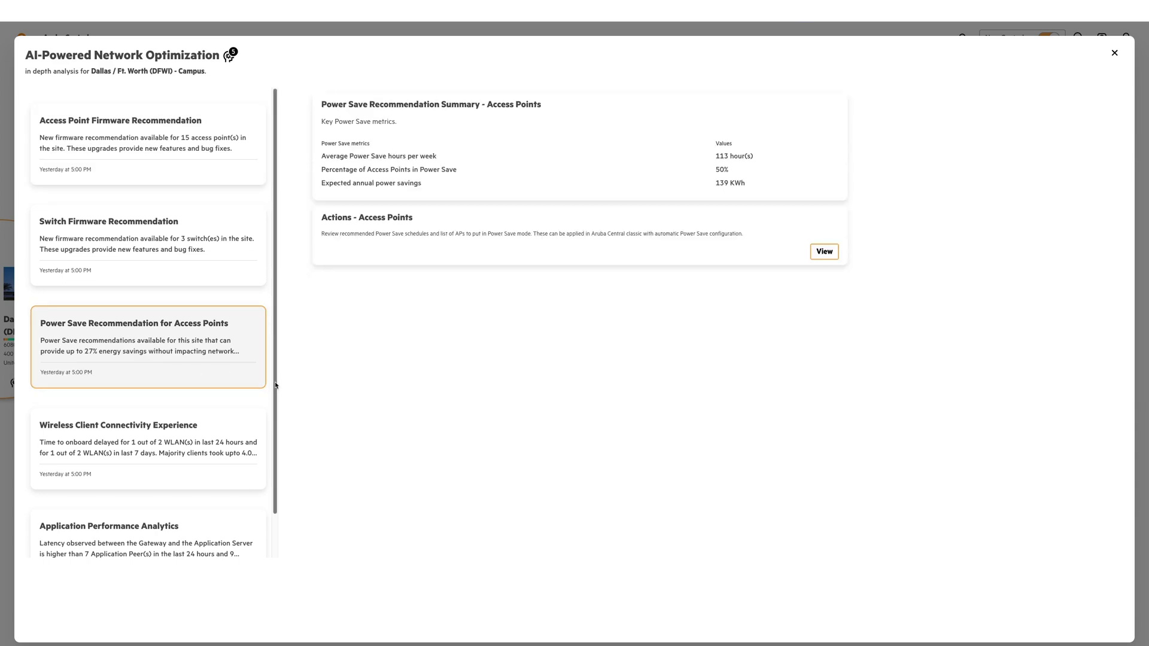
{"action": "left_click", "coordinate": [257, 454]}
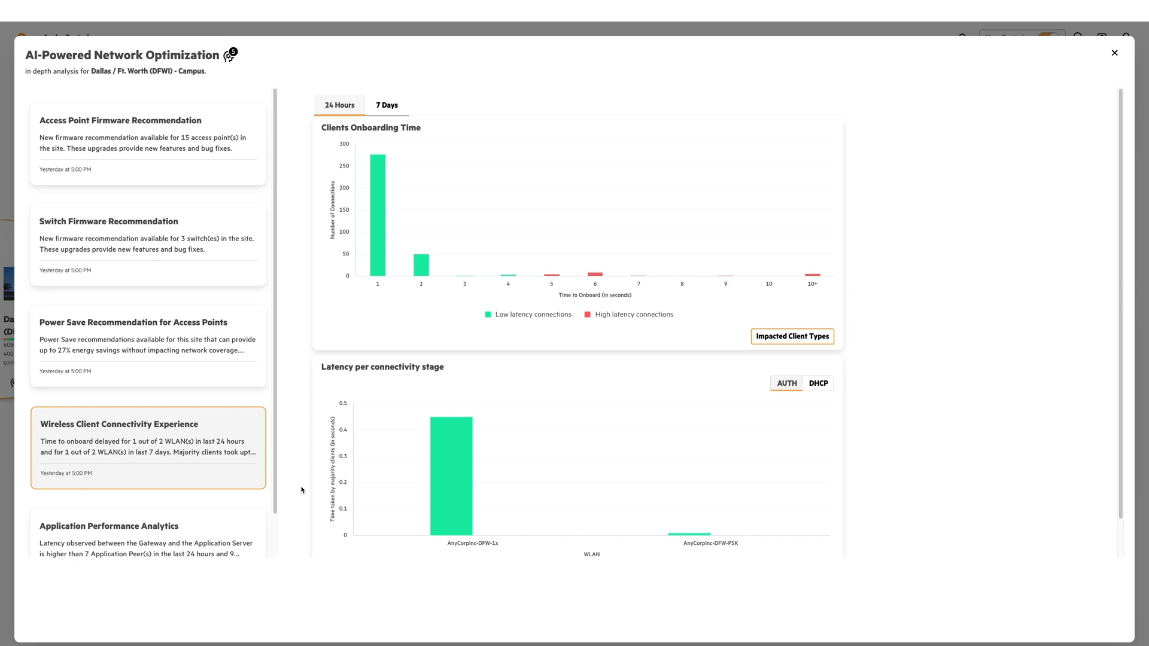
{"action": "left_click", "coordinate": [1114, 53]}
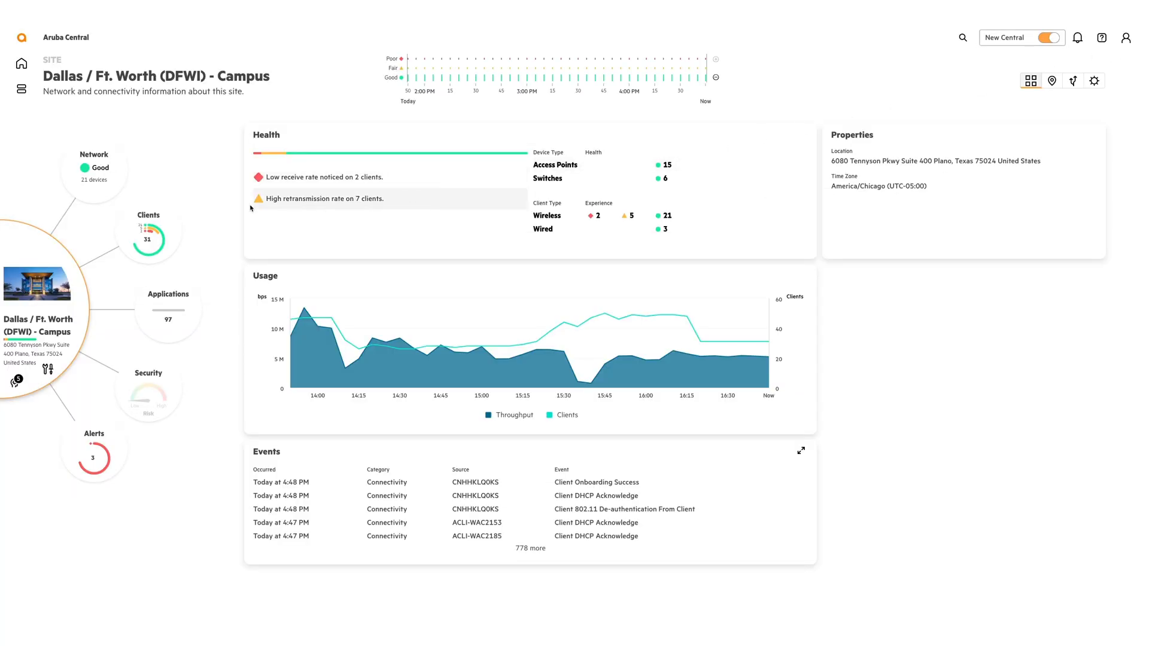
- List the DFWI Campus site's network devices to reach its topology map
{"action": "left_click", "coordinate": [105, 186]}
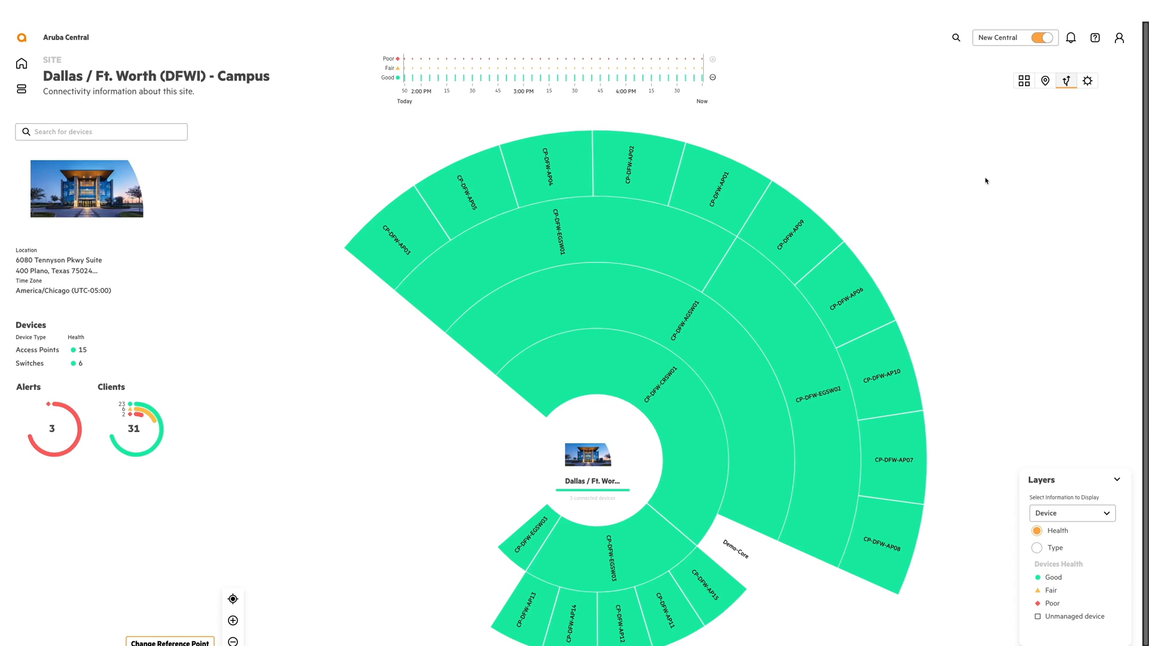
{"action": "mouse_move", "coordinate": [615, 252]}
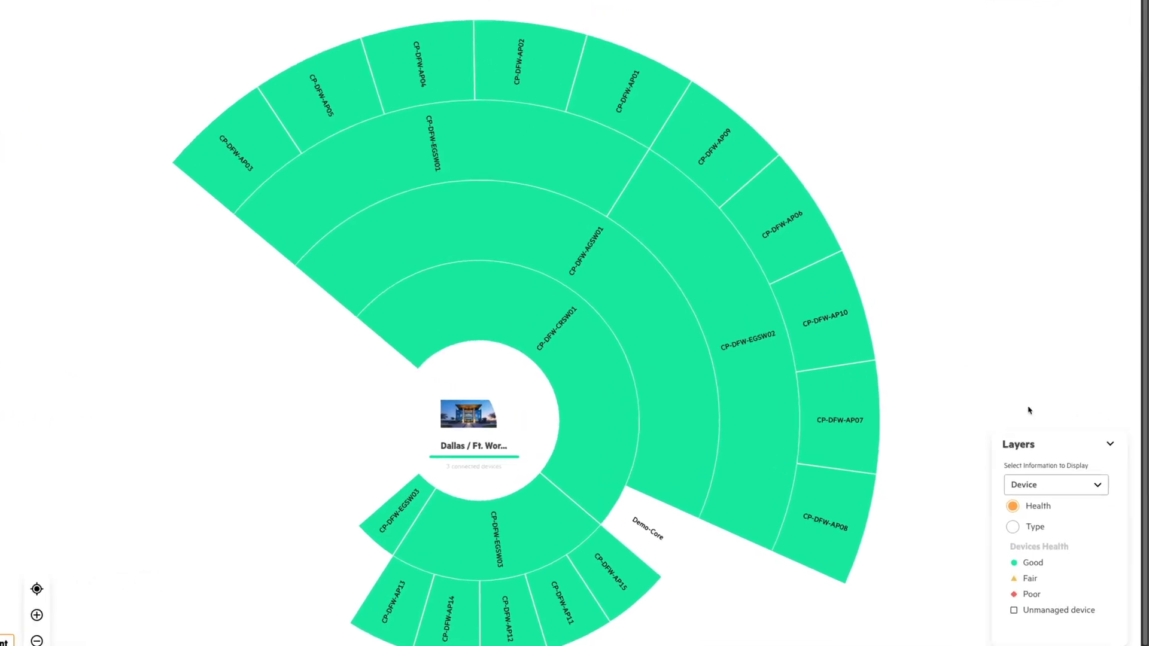
{"action": "left_click", "coordinate": [1053, 485]}
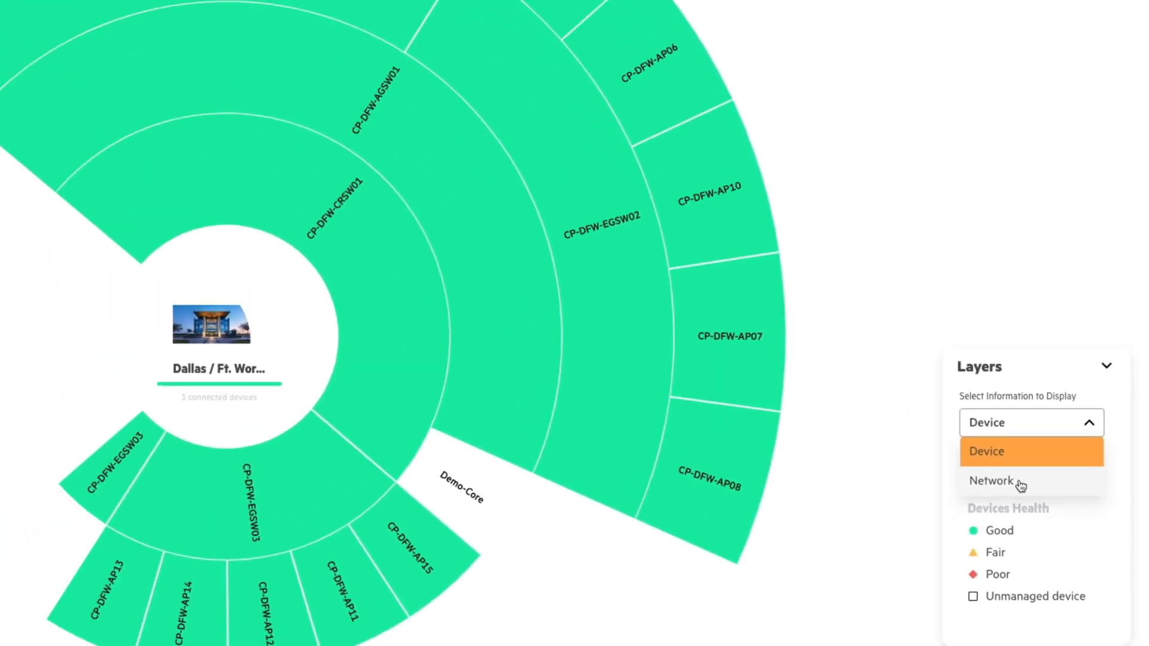
{"action": "left_click", "coordinate": [966, 413]}
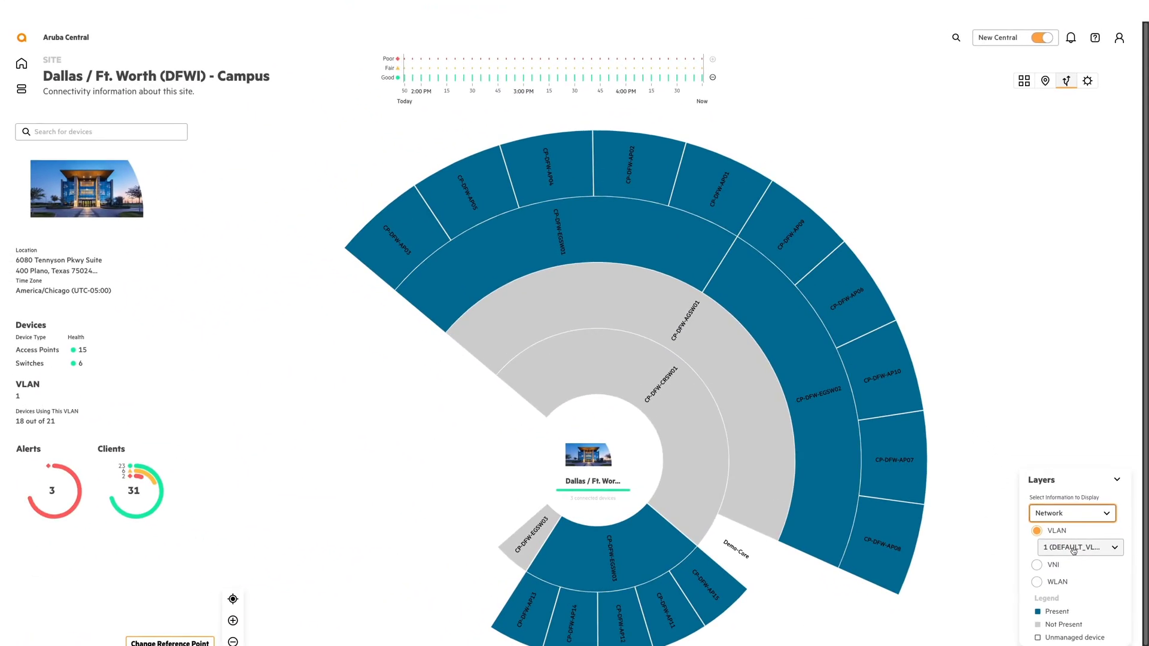
{"action": "left_click", "coordinate": [1073, 551]}
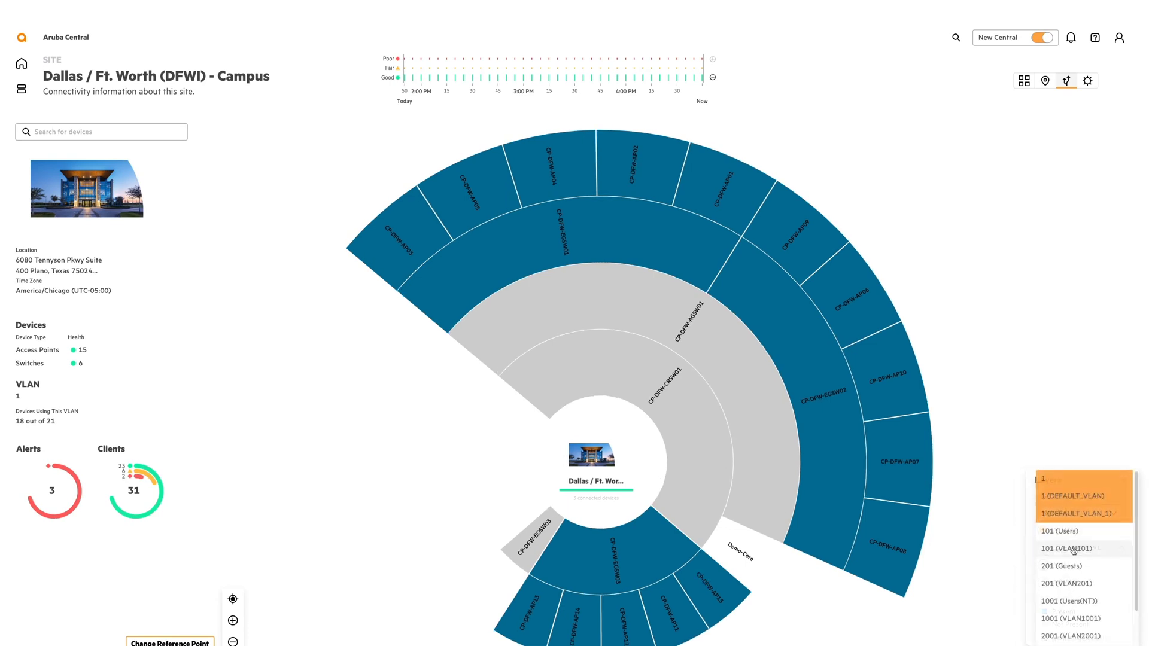
{"action": "left_click", "coordinate": [1071, 541]}
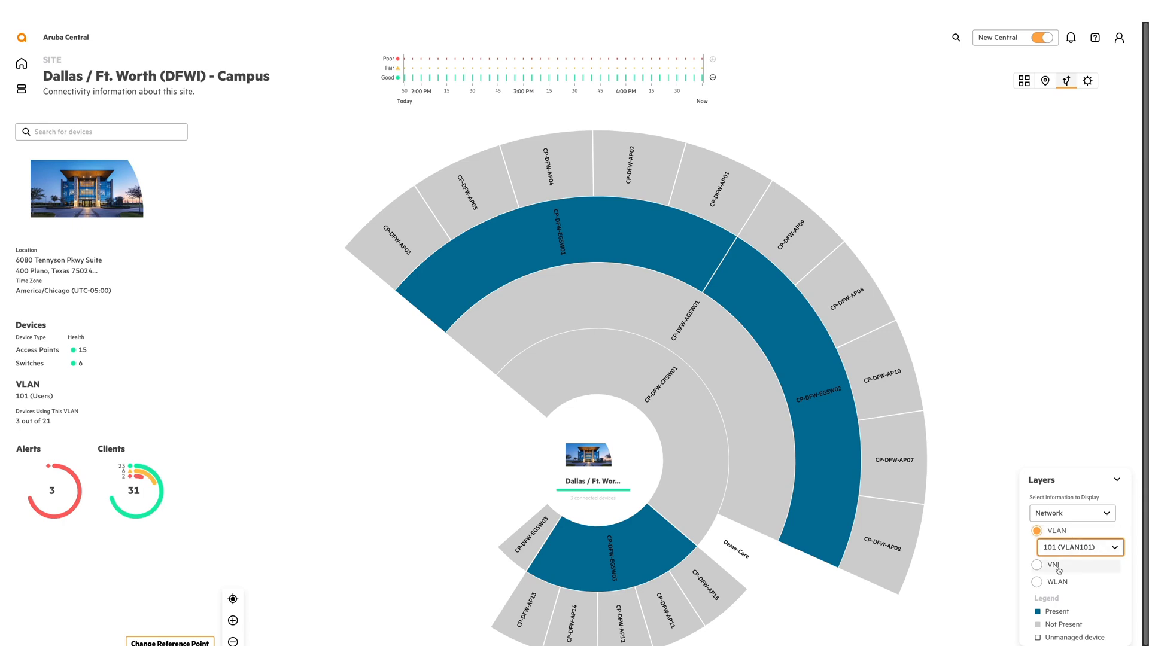
{"action": "left_click", "coordinate": [1064, 515]}
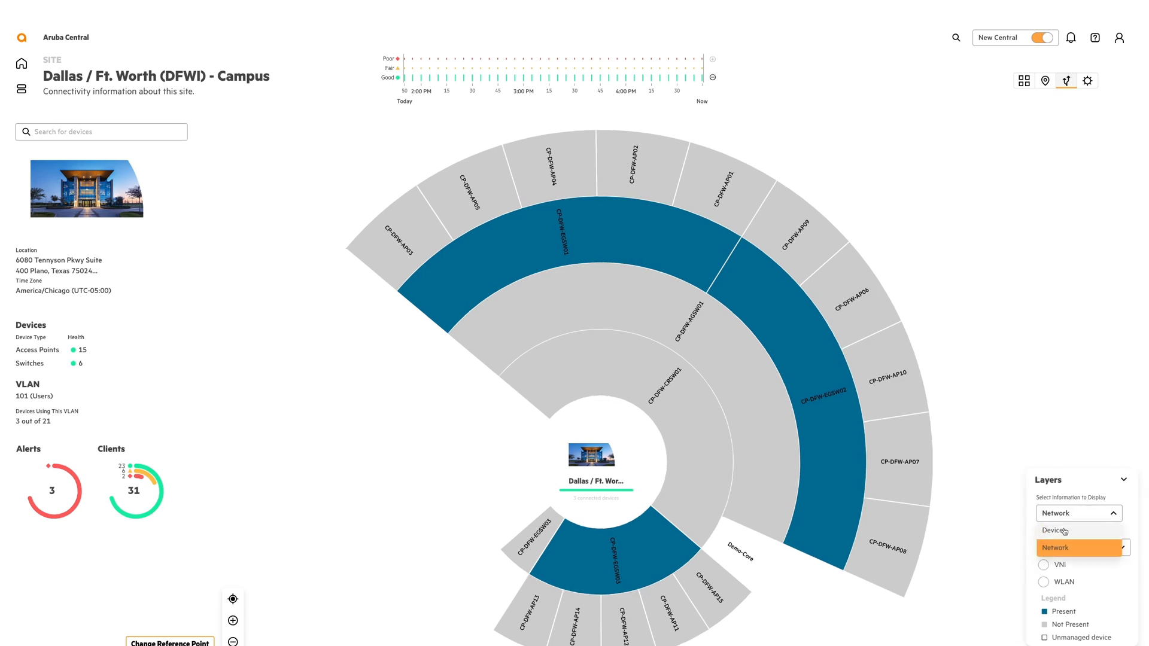
{"action": "left_click", "coordinate": [1064, 531]}
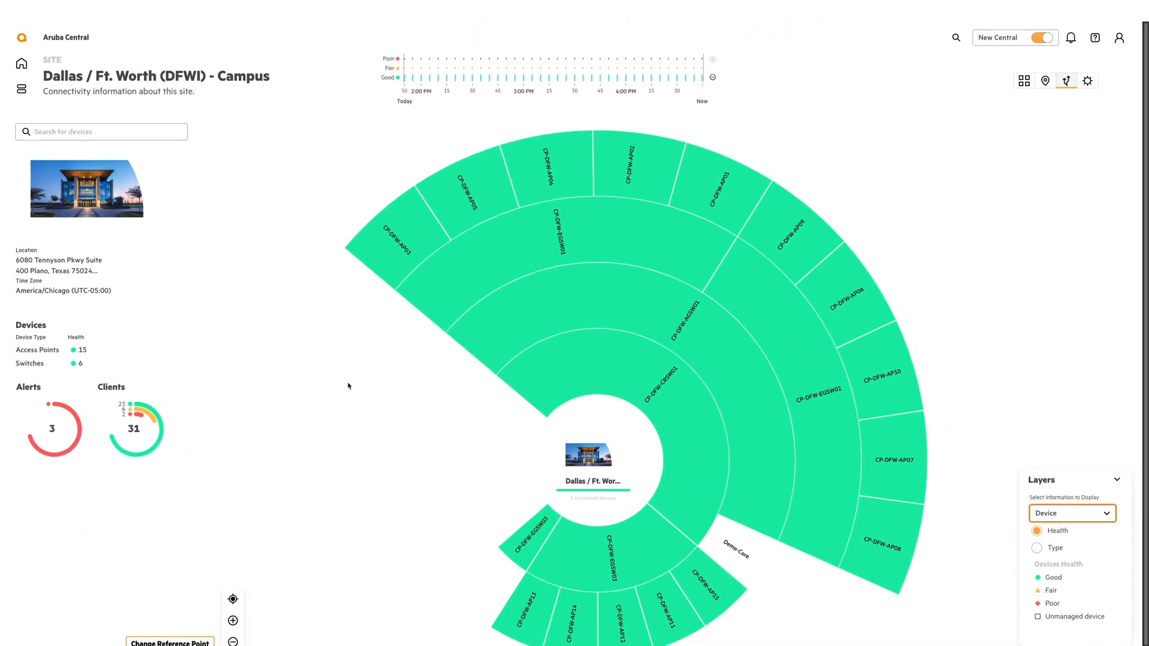
- Select switch CP-DFW-EGSW01 in the topology and go to its device page
{"action": "left_click", "coordinate": [678, 236]}
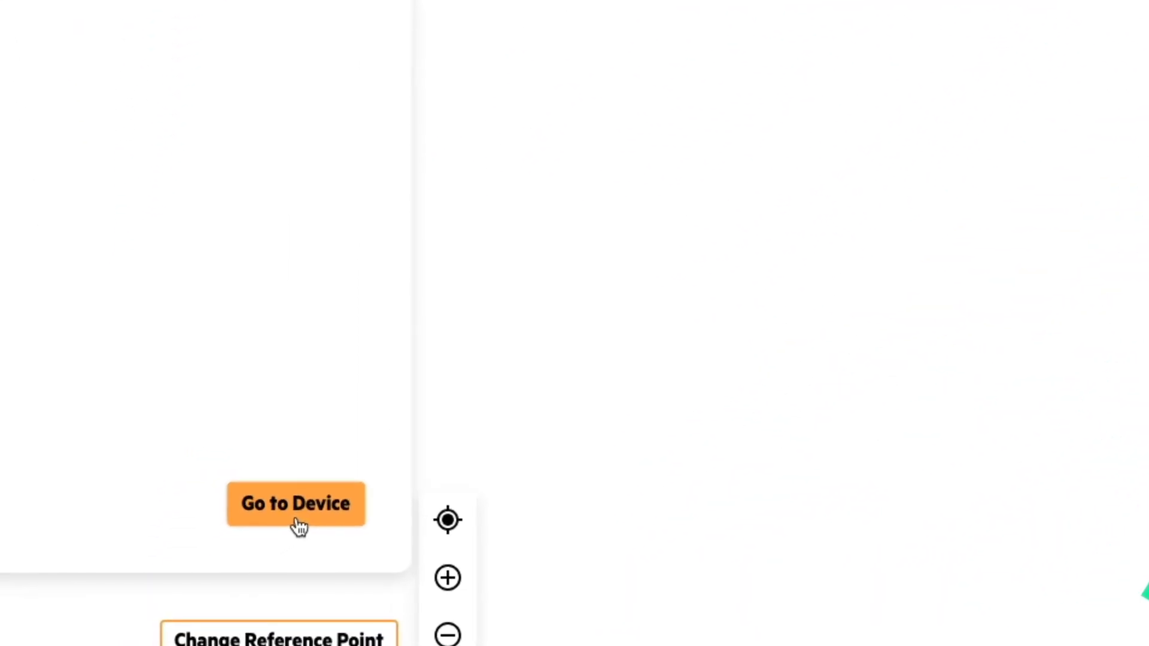
{"action": "left_click", "coordinate": [297, 524]}
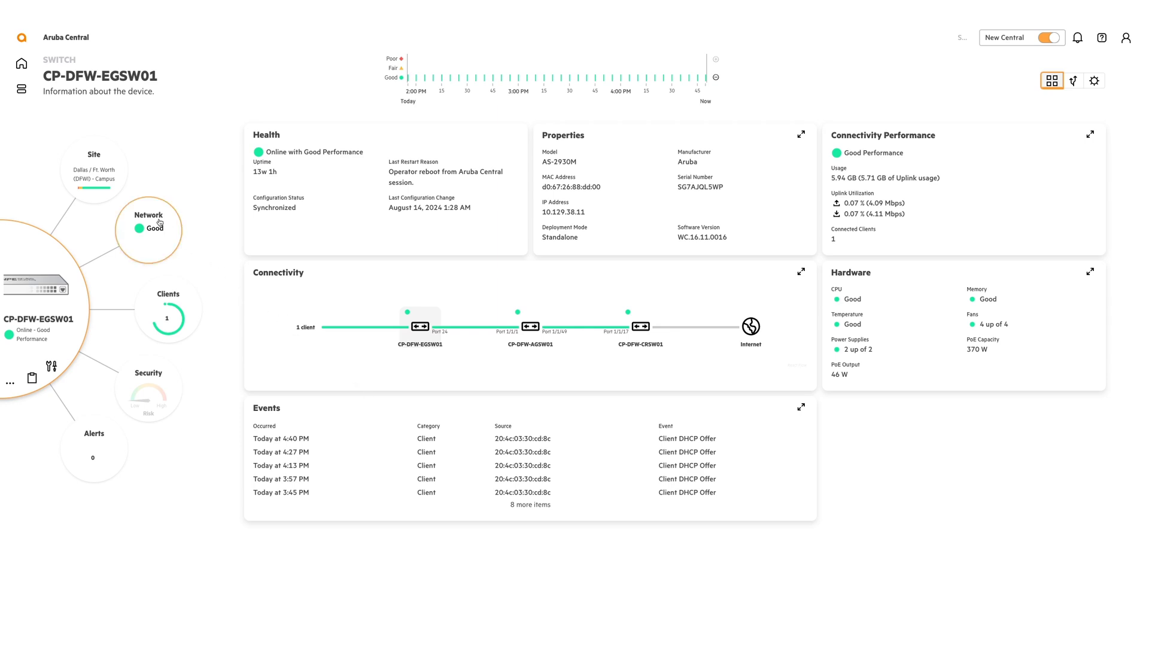
- Expand CP-DFW-EGSW01's wired interfaces into a full port table showing VLAN membership
{"action": "left_click", "coordinate": [160, 223]}
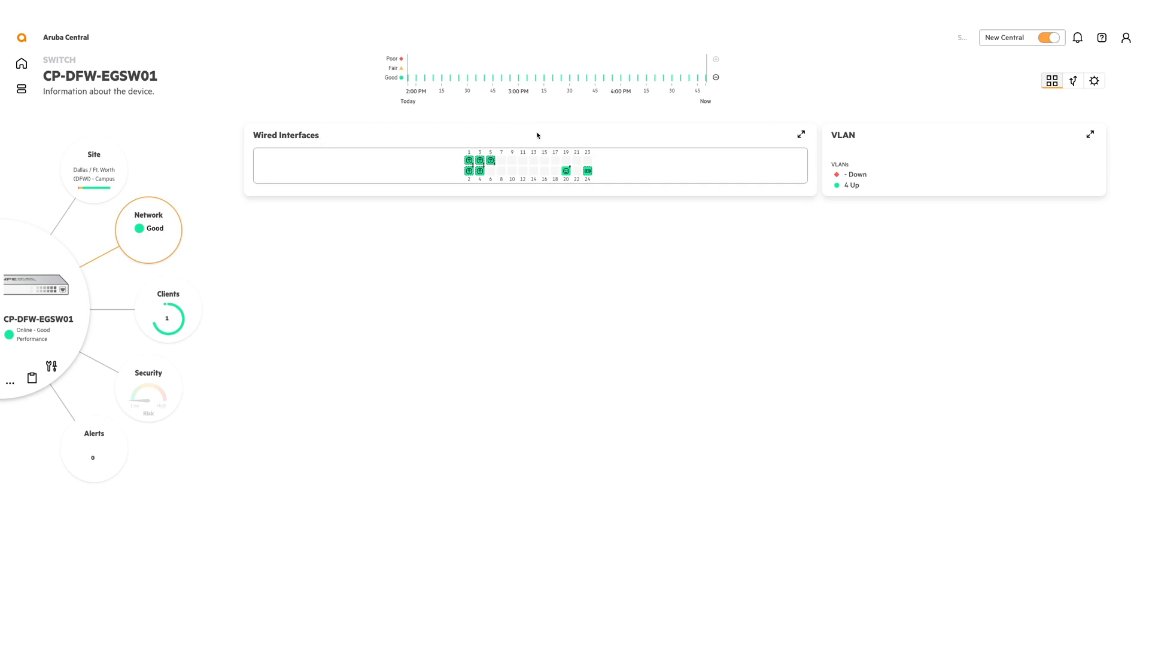
{"action": "left_click", "coordinate": [801, 135]}
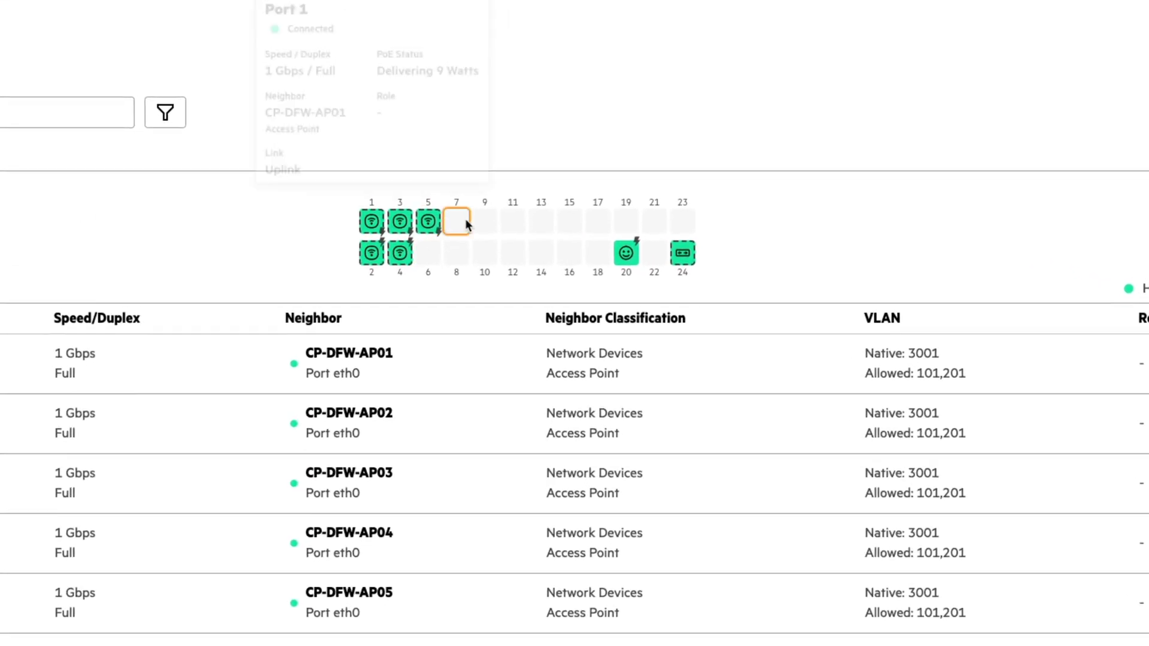
{"action": "mouse_move", "coordinate": [627, 259]}
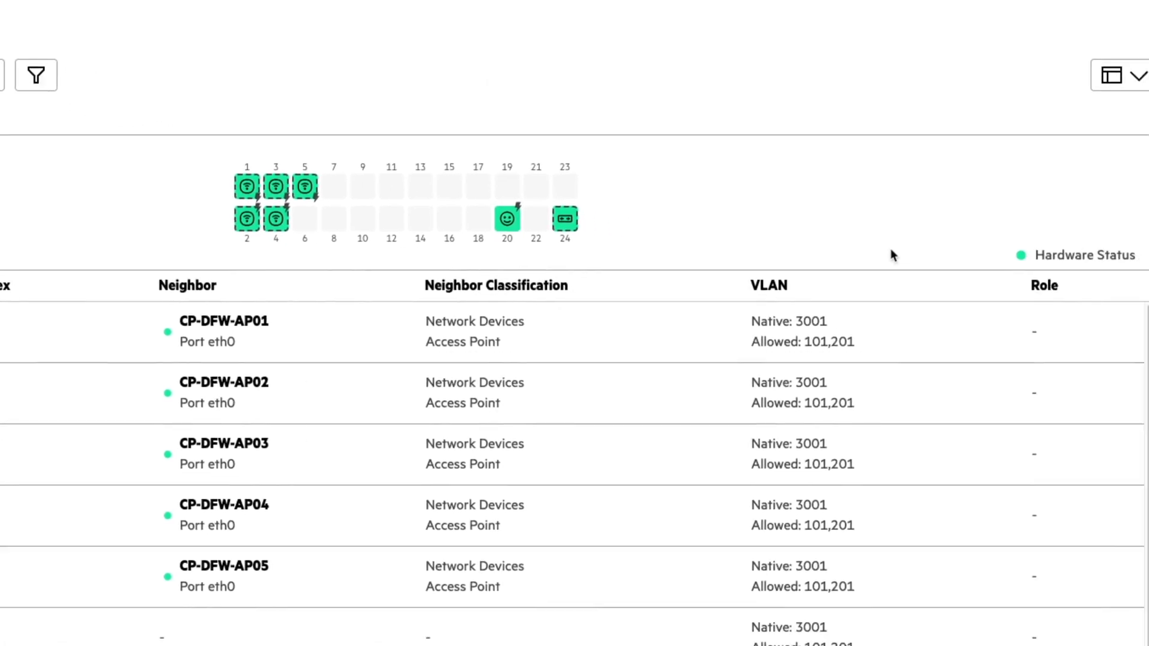
{"action": "left_click", "coordinate": [974, 307]}
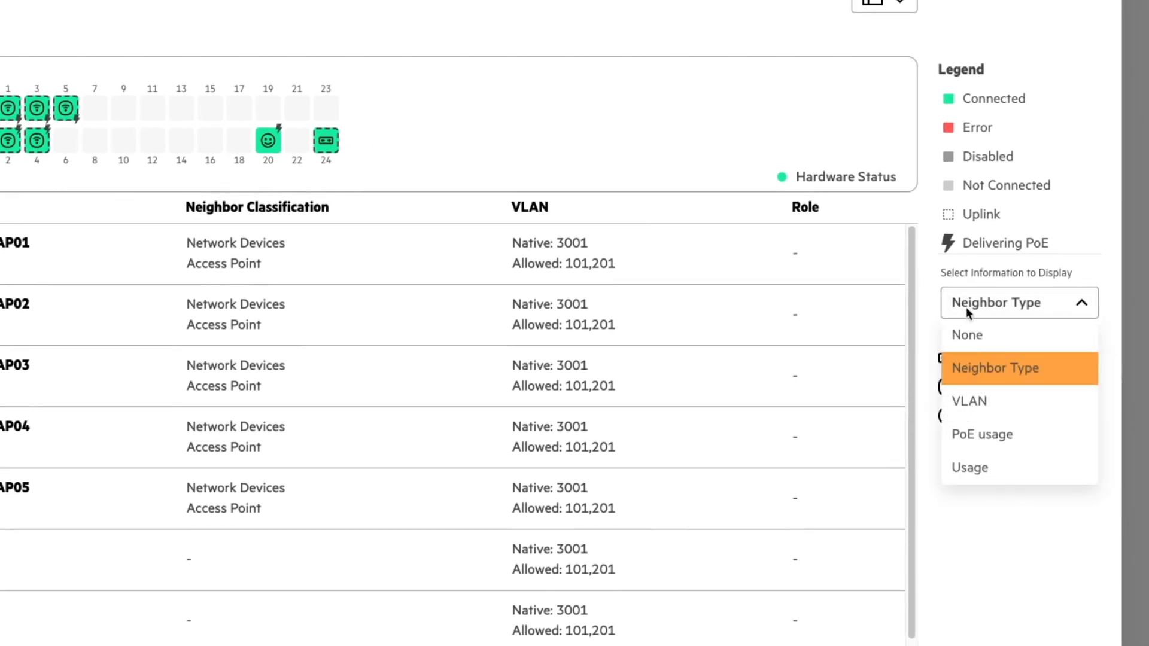
{"action": "left_click", "coordinate": [970, 403]}
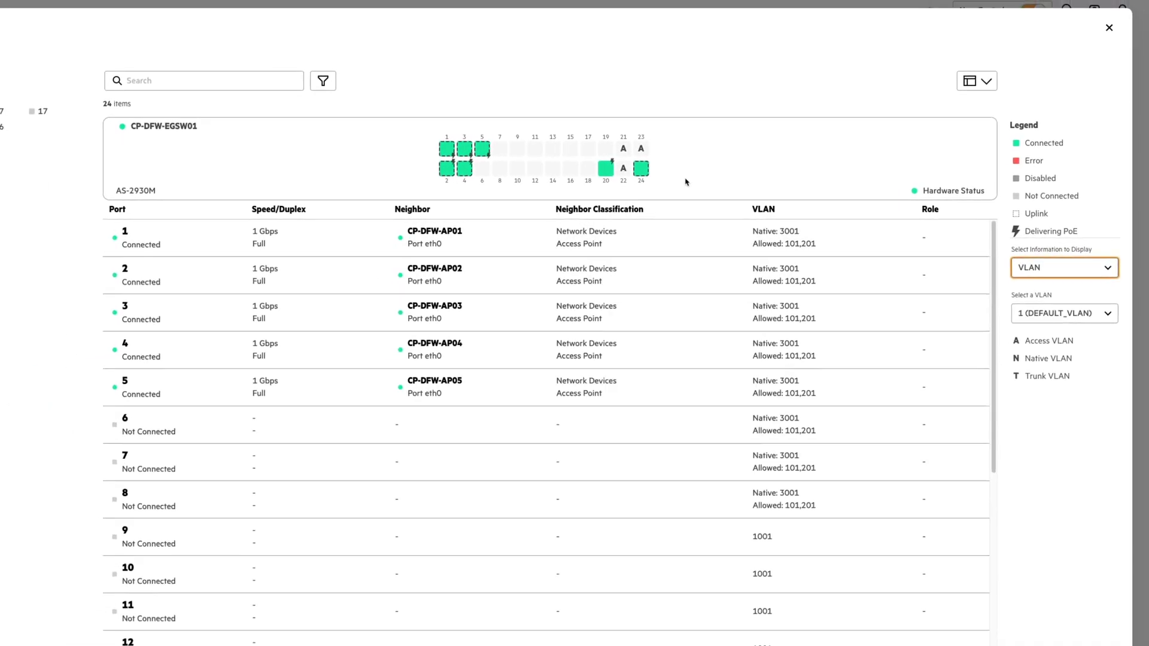
- Highlight ports carrying VLAN 101 (Users), then switch the port map to Usage
{"action": "mouse_move", "coordinate": [632, 146]}
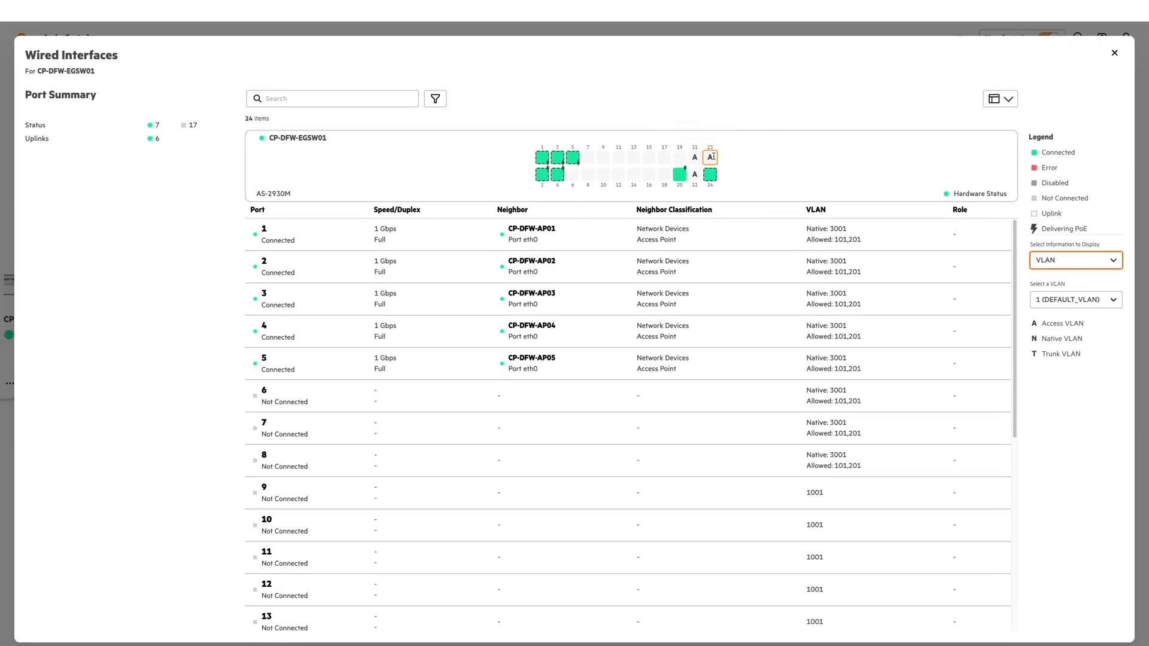
{"action": "left_click", "coordinate": [1052, 304]}
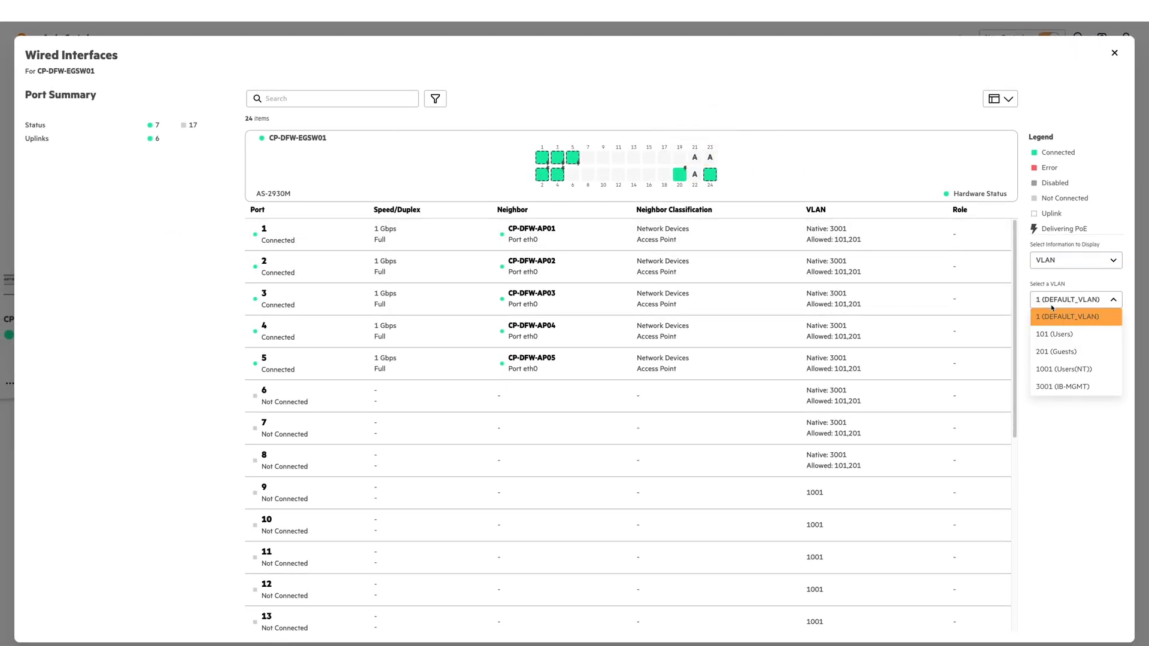
{"action": "left_click", "coordinate": [1055, 335]}
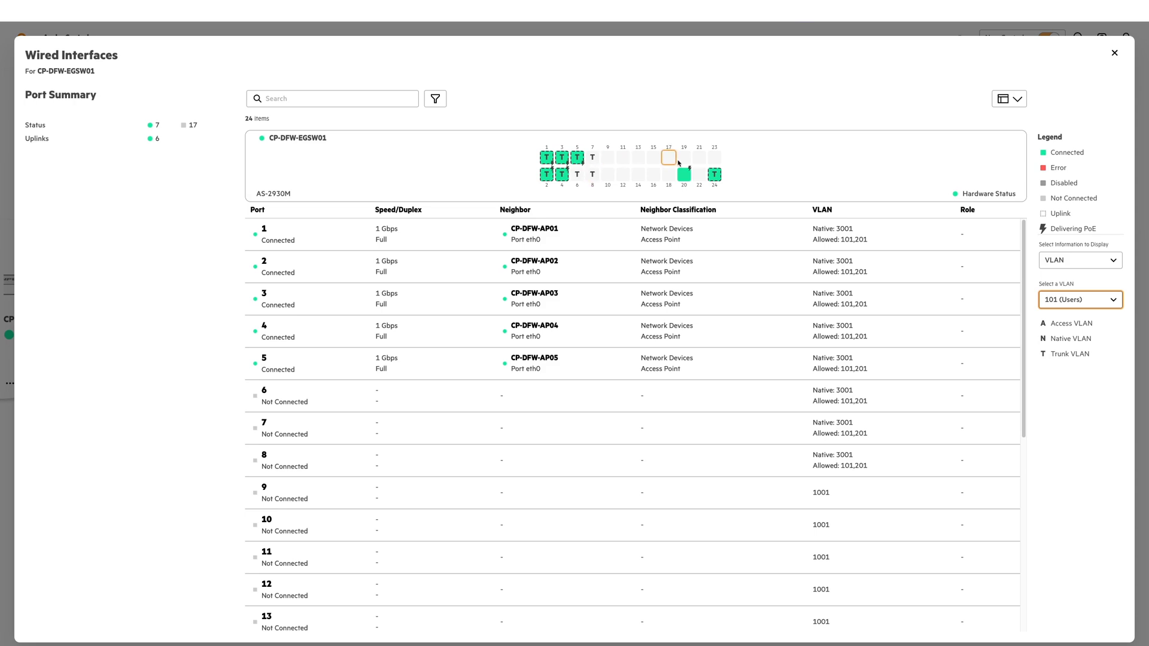
{"action": "left_click", "coordinate": [894, 239]}
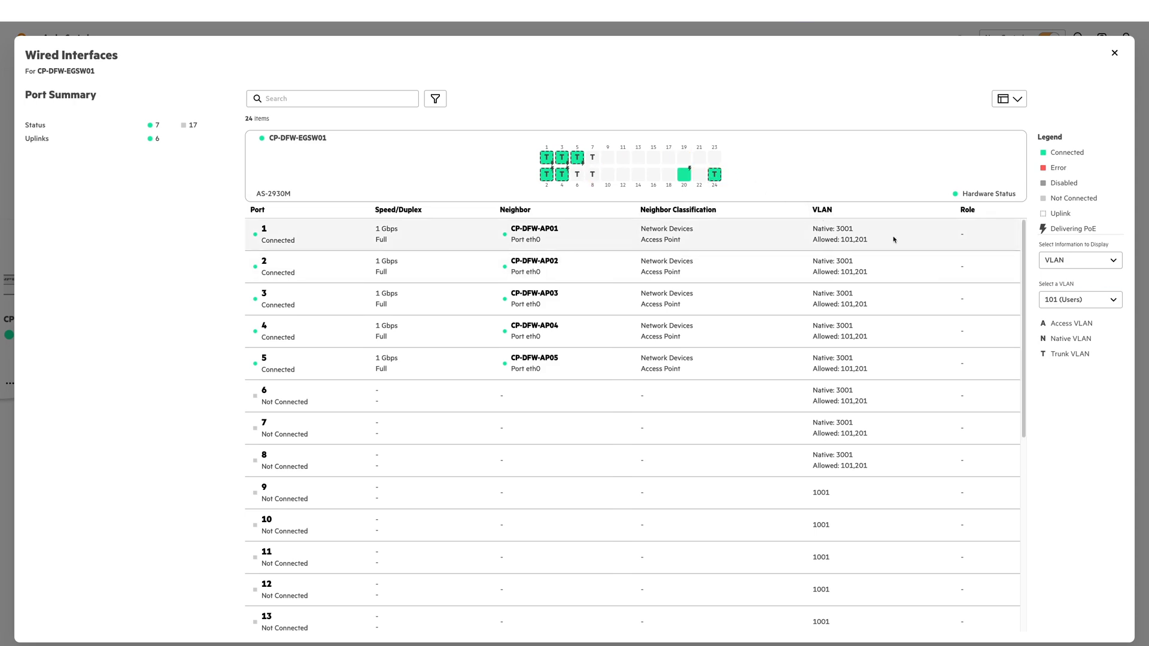
{"action": "left_click", "coordinate": [1054, 260]}
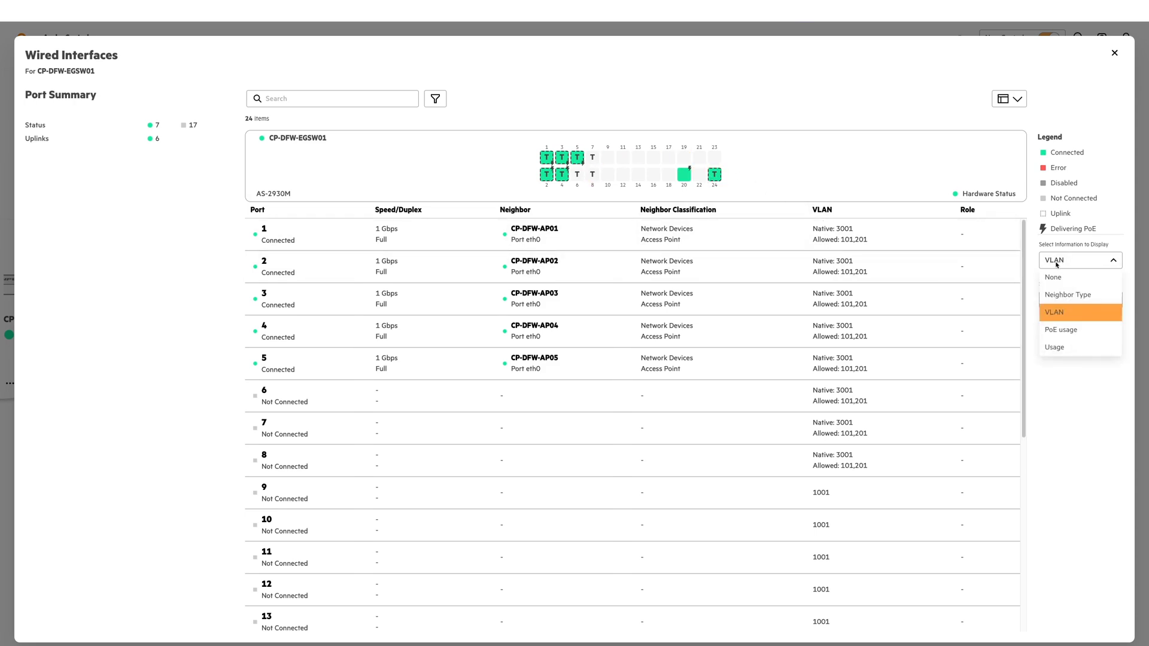
{"action": "left_click", "coordinate": [1054, 347]}
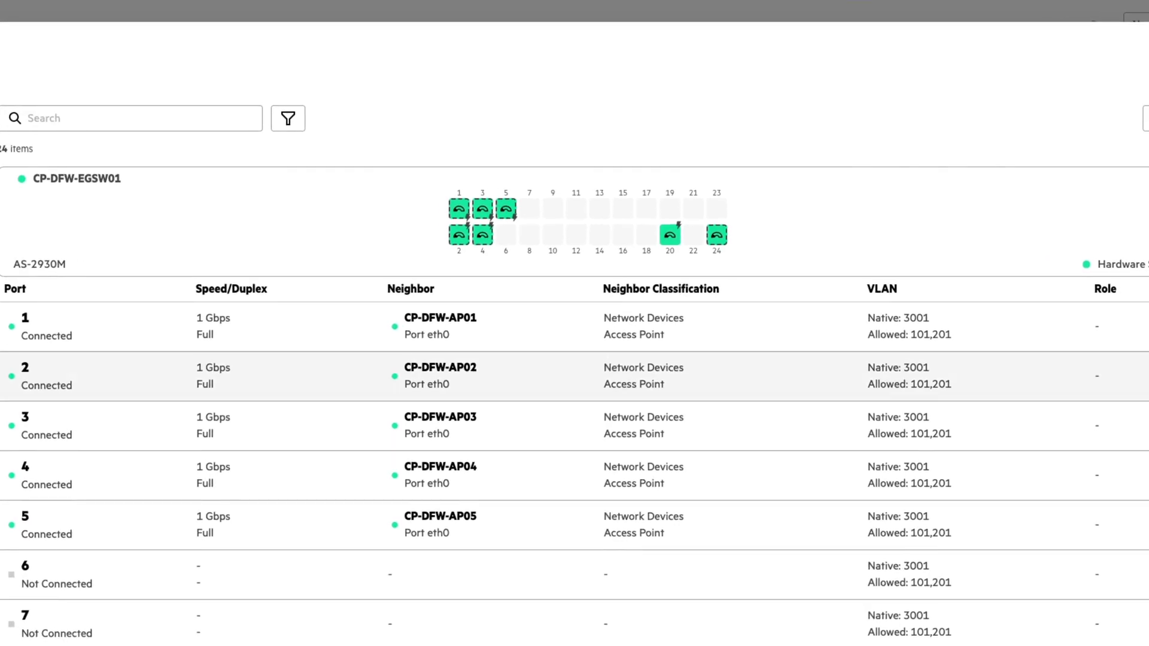
- Inspect port 1, then expand port 2's usage into connectivity performance charts
{"action": "left_click", "coordinate": [459, 209]}
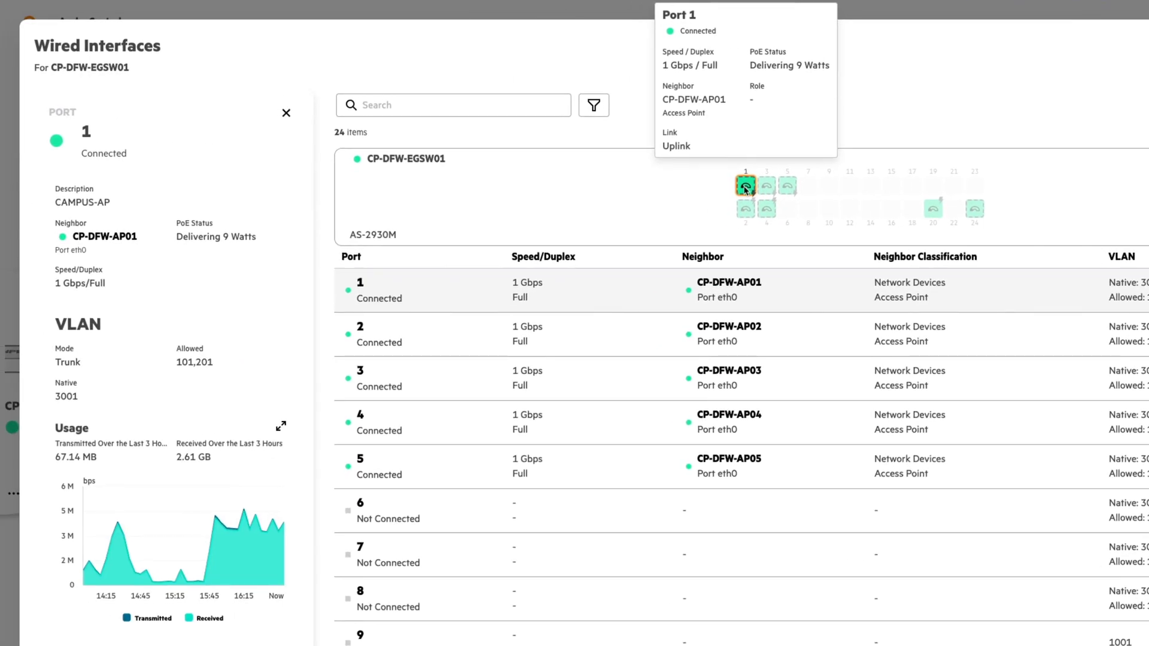
{"action": "mouse_move", "coordinate": [167, 515]}
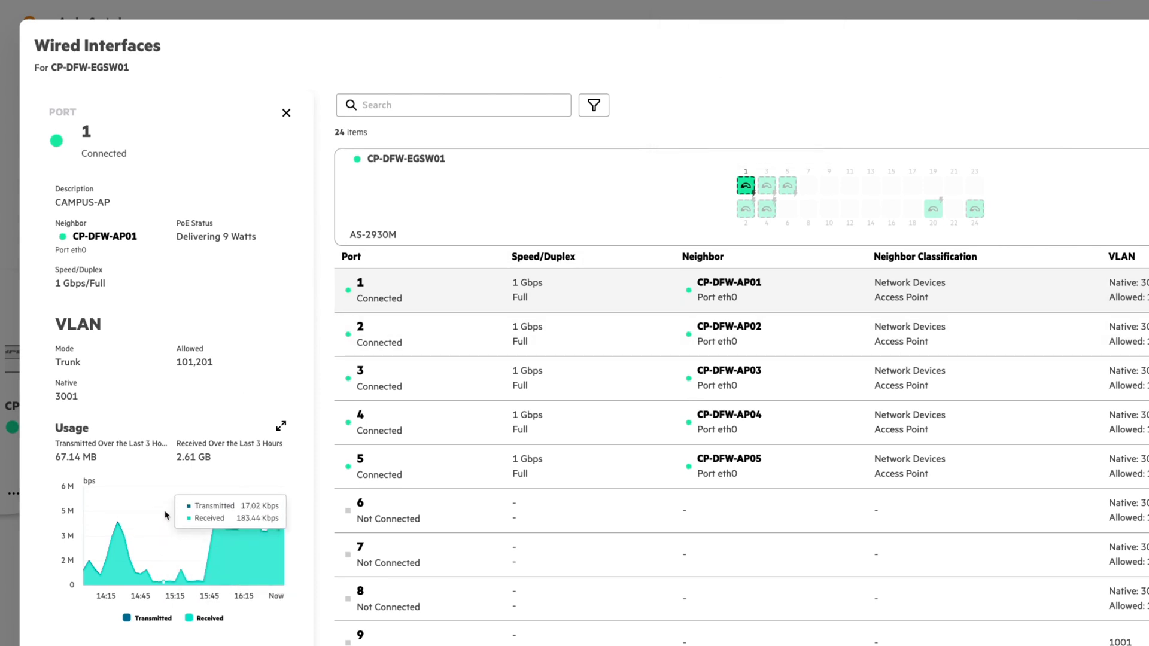
{"action": "left_click", "coordinate": [653, 340]}
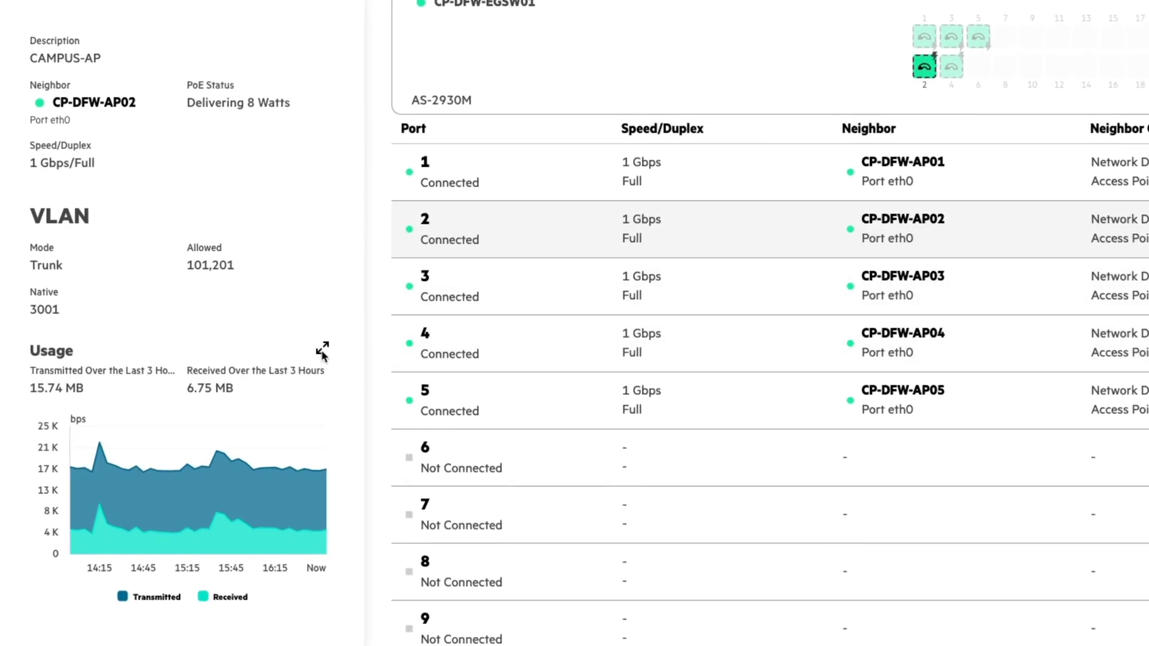
{"action": "left_click", "coordinate": [299, 348]}
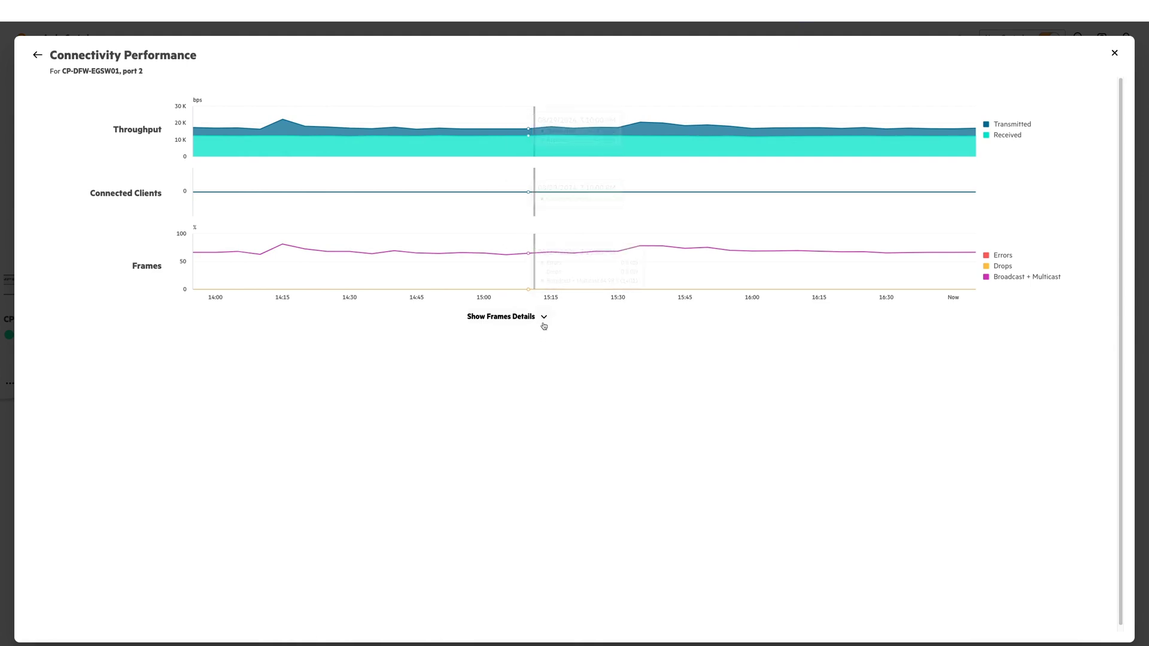
- Review port 2's detailed frame-error charts, close them, and open access point CP-DFW-AP01
{"action": "scroll", "coordinate": [523, 310], "scroll_direction": "down", "scroll_amount": 1}
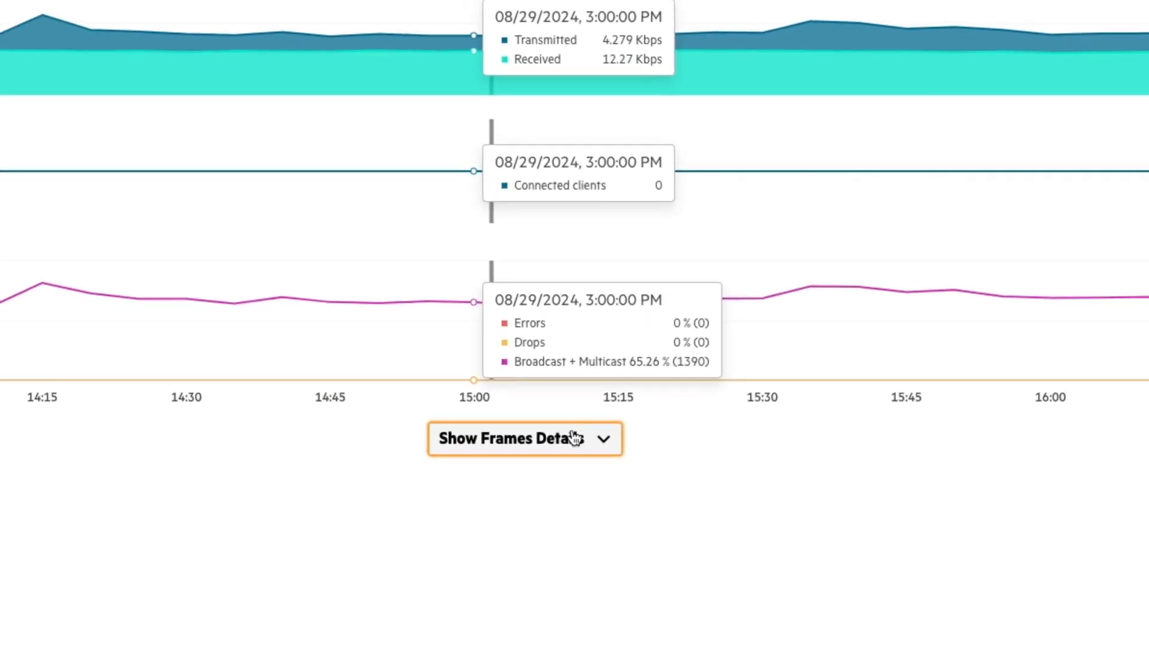
{"action": "left_click", "coordinate": [538, 439]}
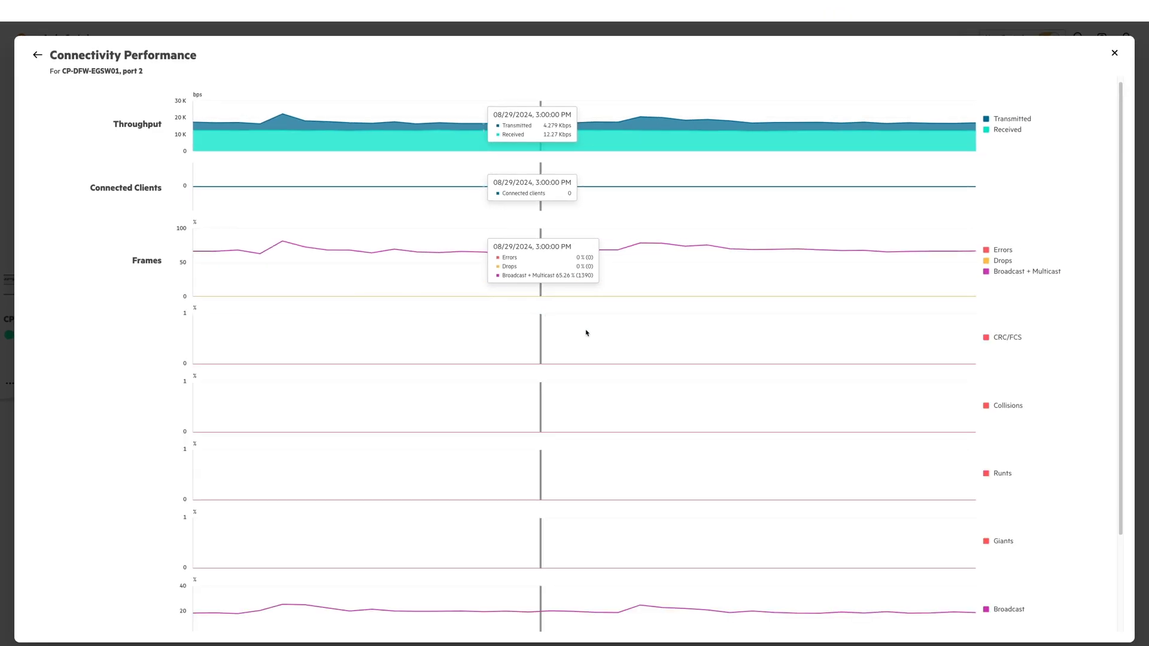
{"action": "scroll", "coordinate": [586, 332], "scroll_direction": "down", "scroll_amount": 3}
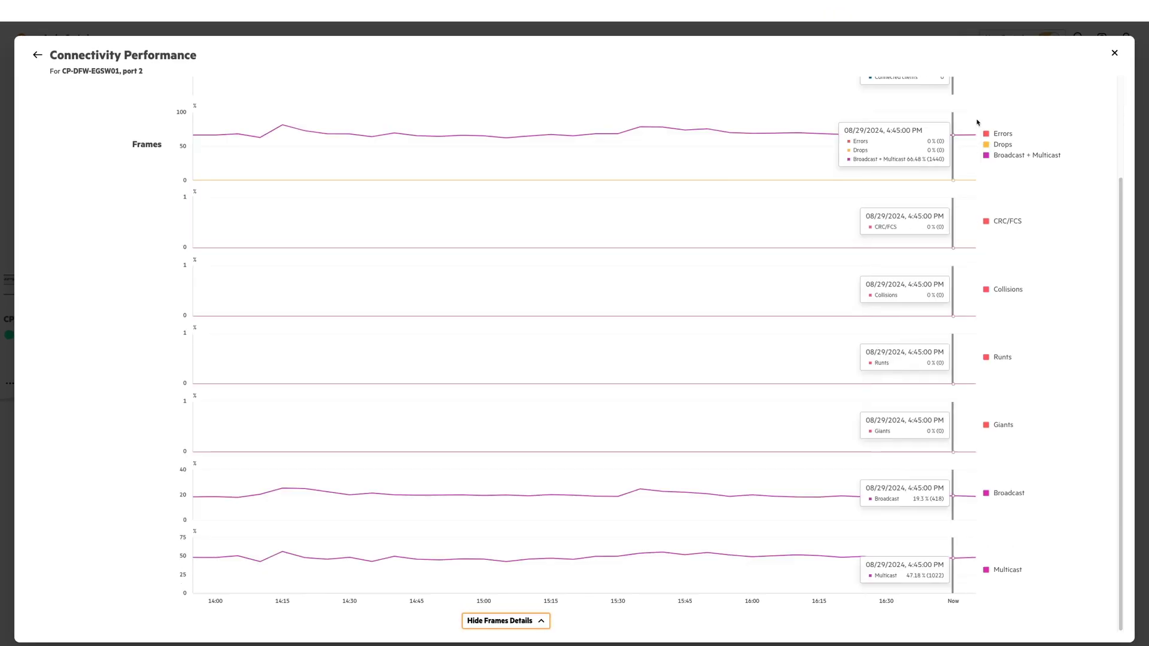
{"action": "left_click", "coordinate": [1113, 54]}
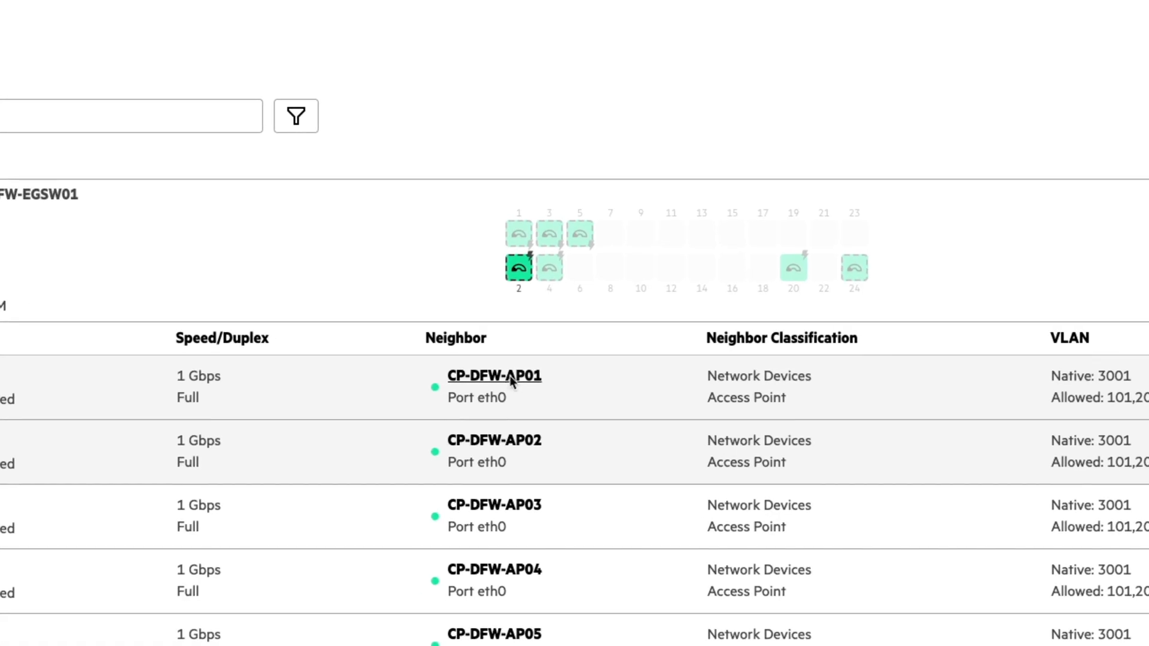
{"action": "left_click", "coordinate": [543, 232]}
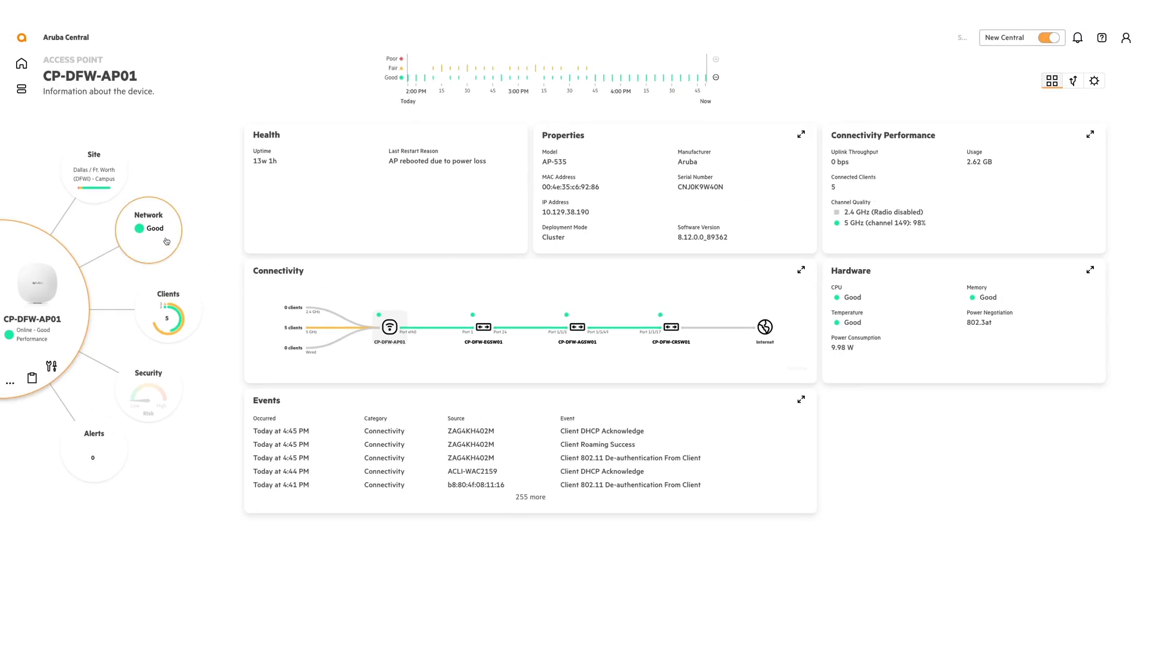
- Show CP-DFW-AP01's network details and client list, then open the first client
{"action": "left_click", "coordinate": [166, 241]}
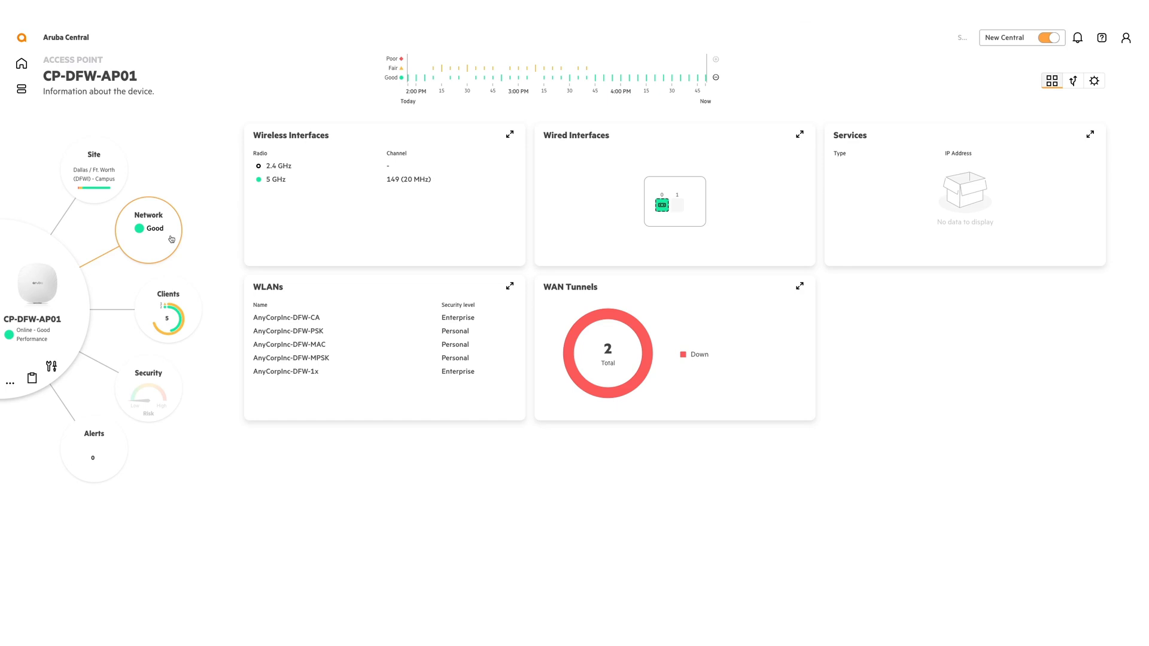
{"action": "left_click", "coordinate": [193, 318]}
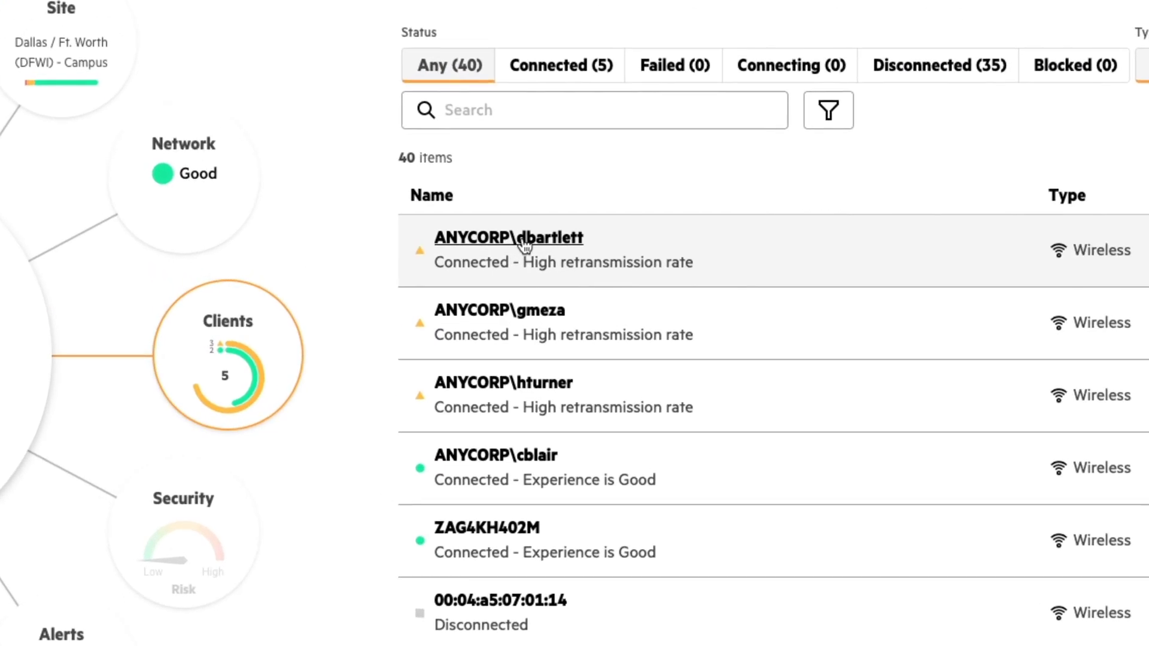
{"action": "left_click", "coordinate": [525, 243]}
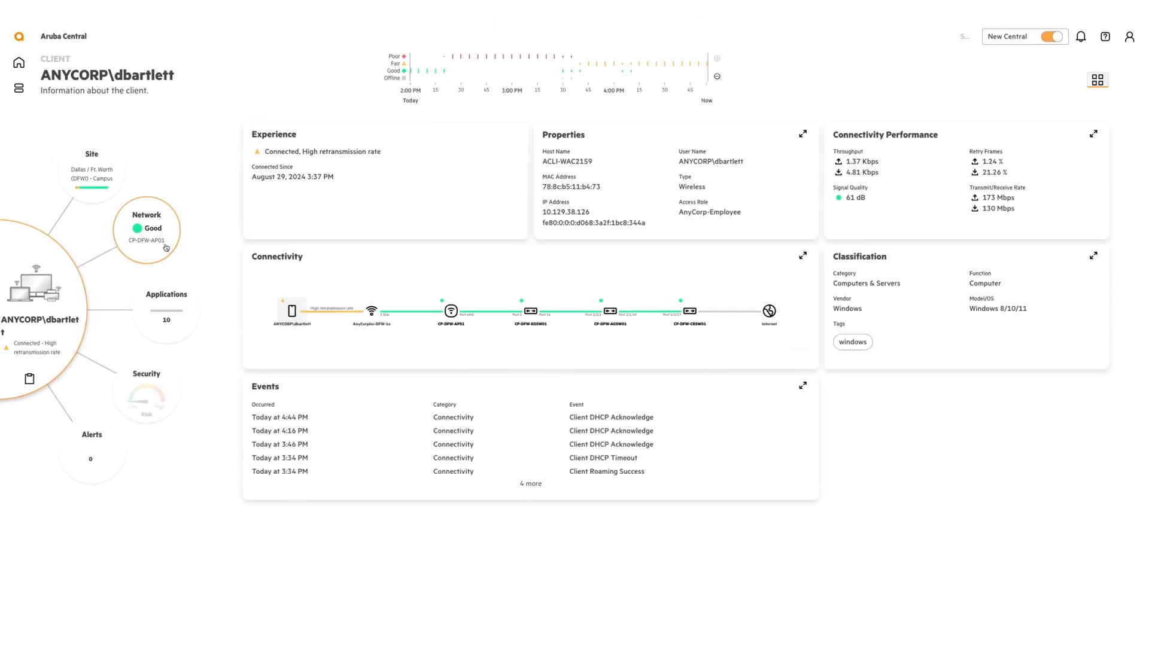
- View the client's network connection and its 10 applications, then select the 4:10 PM timeline bar
{"action": "left_click", "coordinate": [165, 247]}
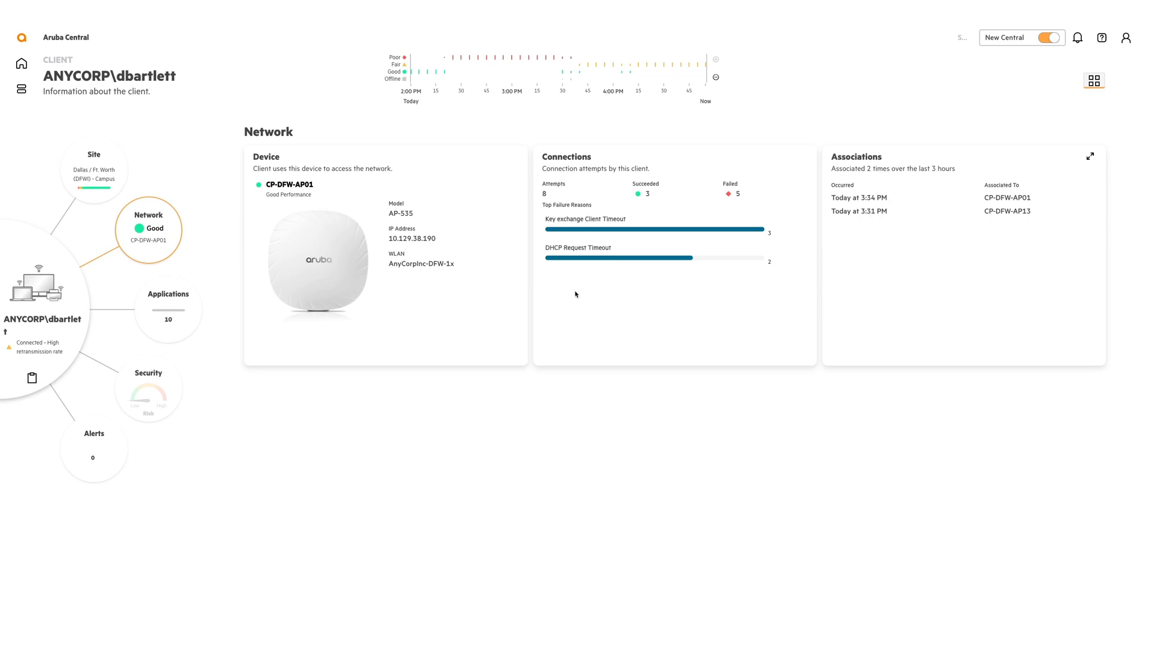
{"action": "mouse_move", "coordinate": [181, 313]}
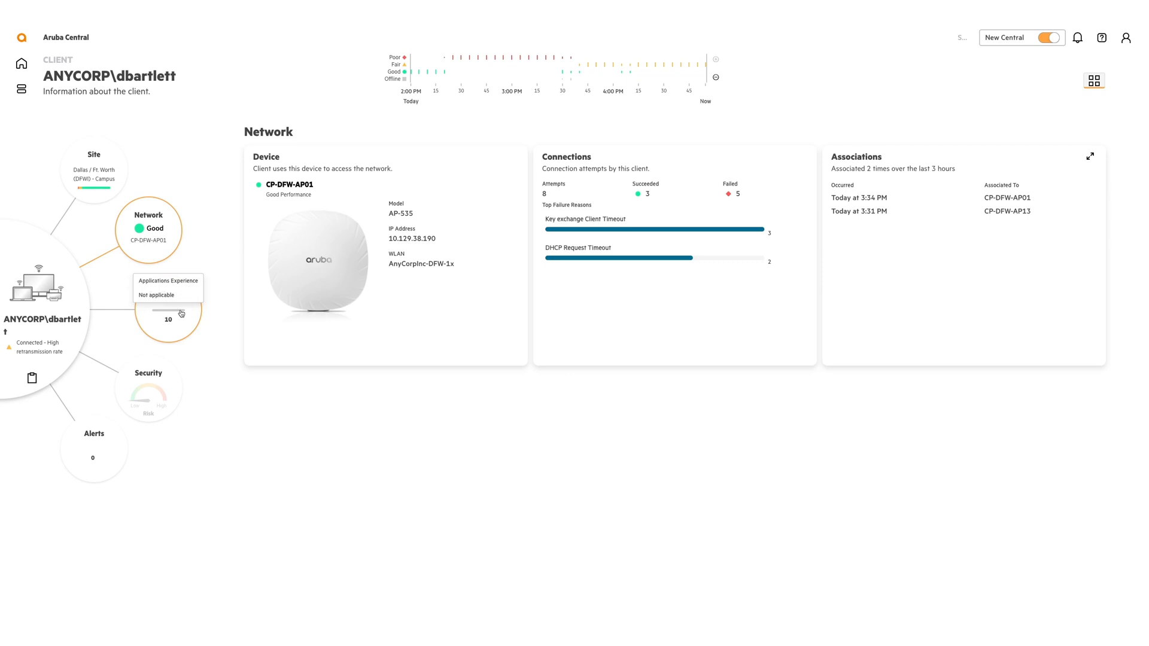
{"action": "left_click", "coordinate": [182, 313]}
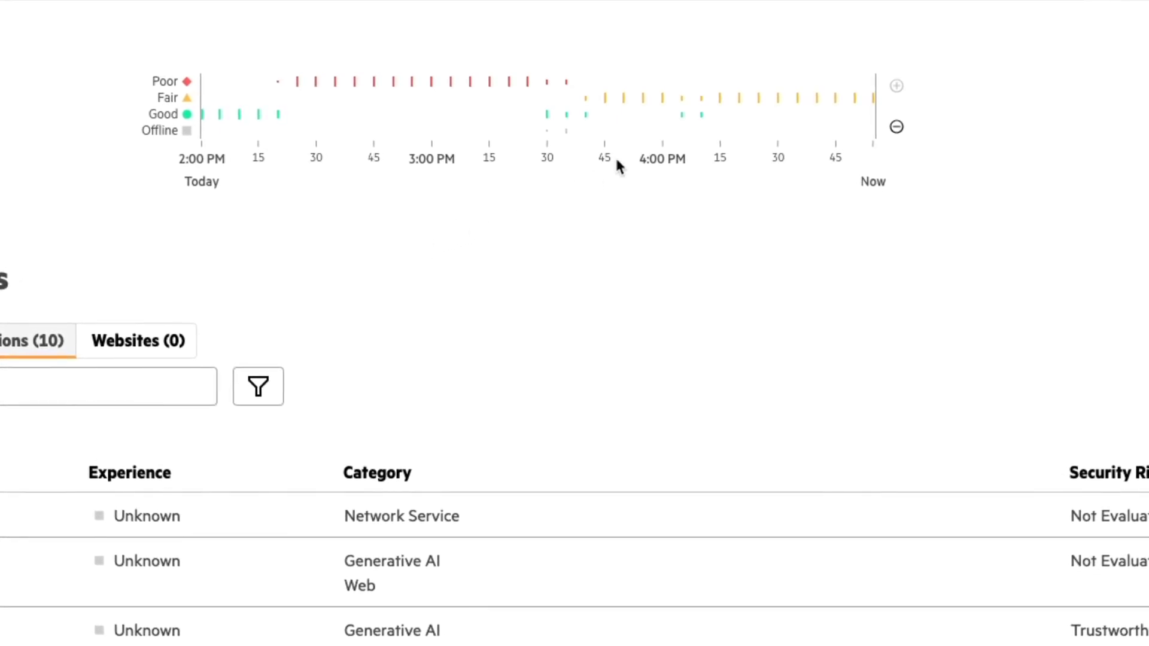
{"action": "left_click", "coordinate": [696, 113]}
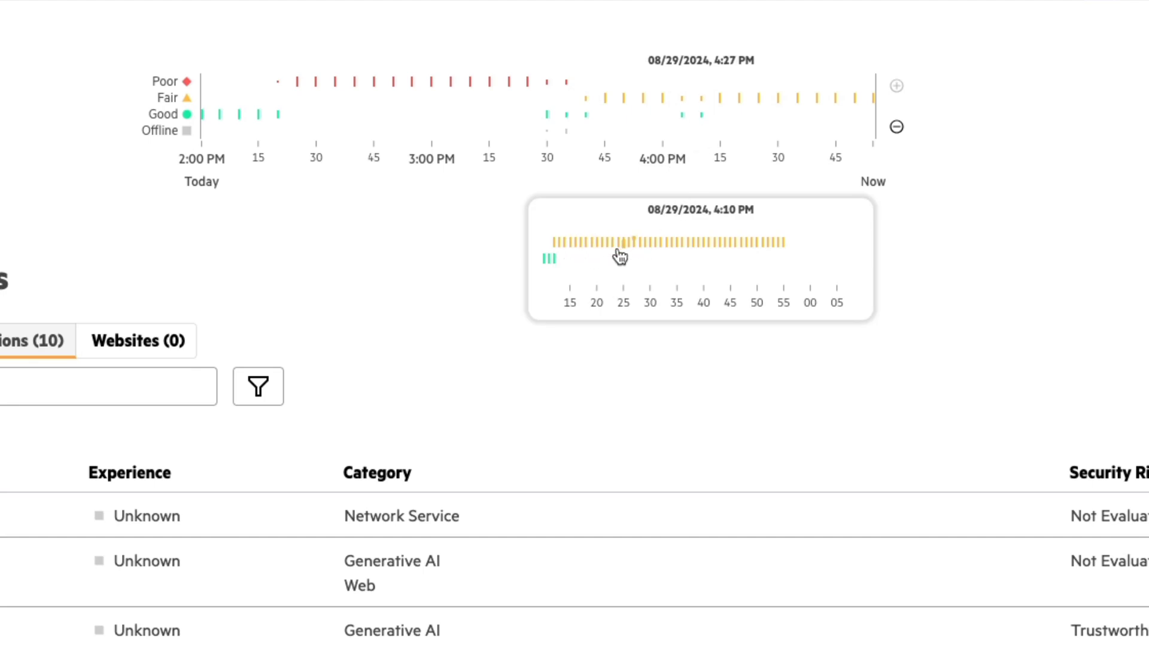
- Pin the client's view to 4:11 PM and review its overview and connection attempts
{"action": "left_click", "coordinate": [548, 264]}
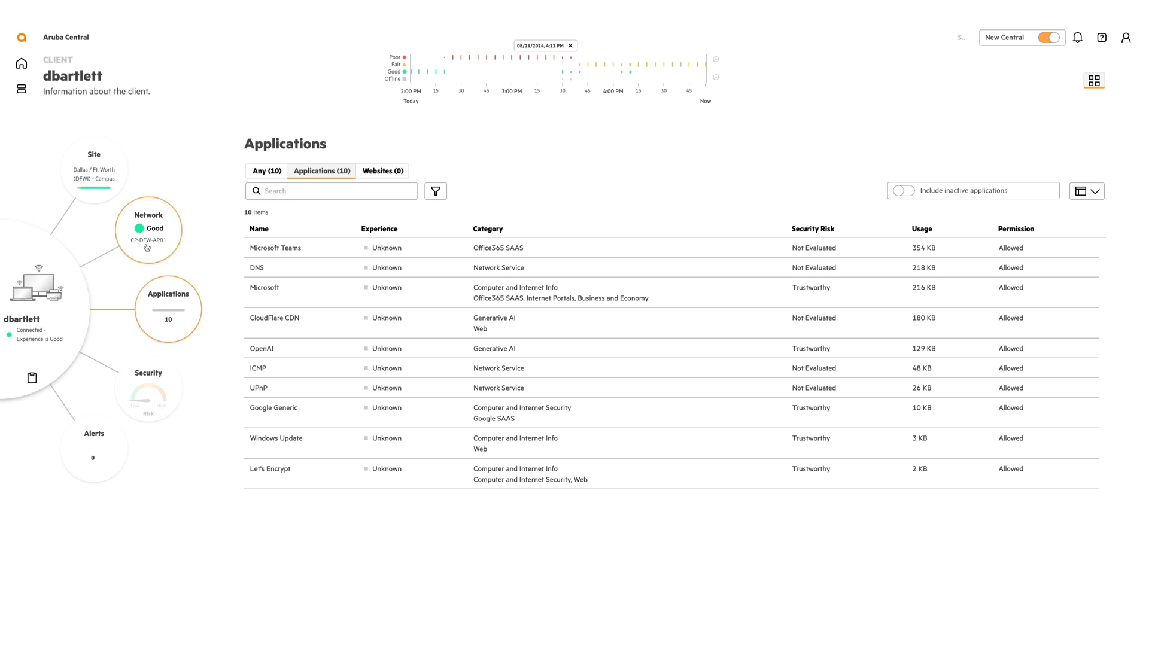
{"action": "left_click", "coordinate": [70, 300]}
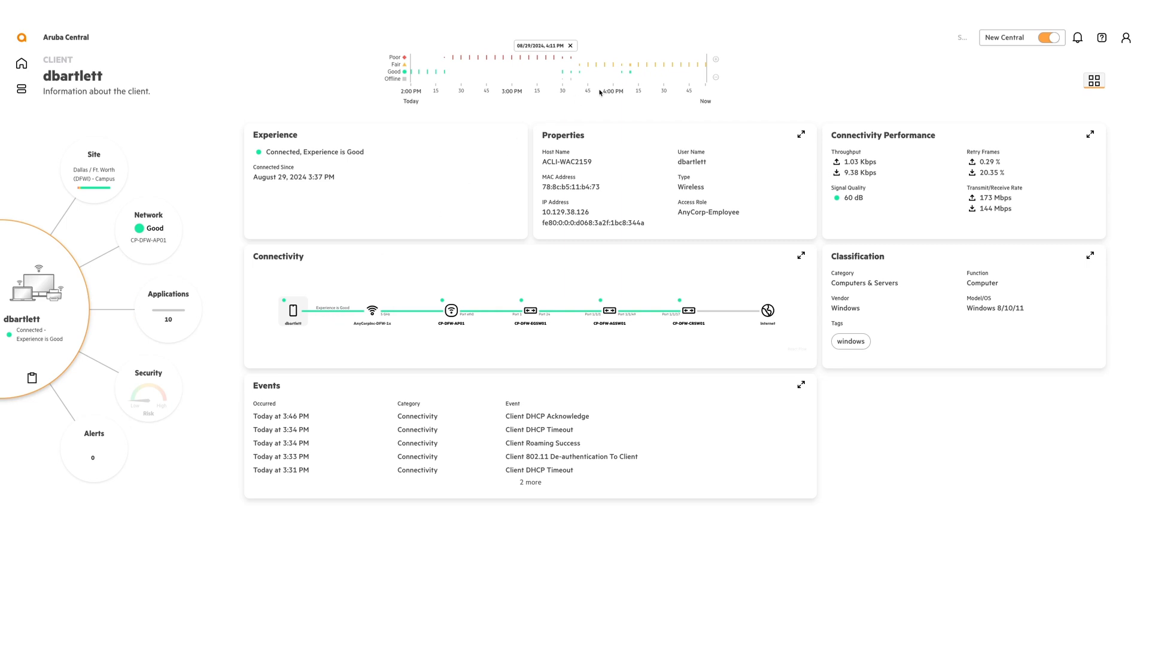
{"action": "left_click", "coordinate": [165, 246]}
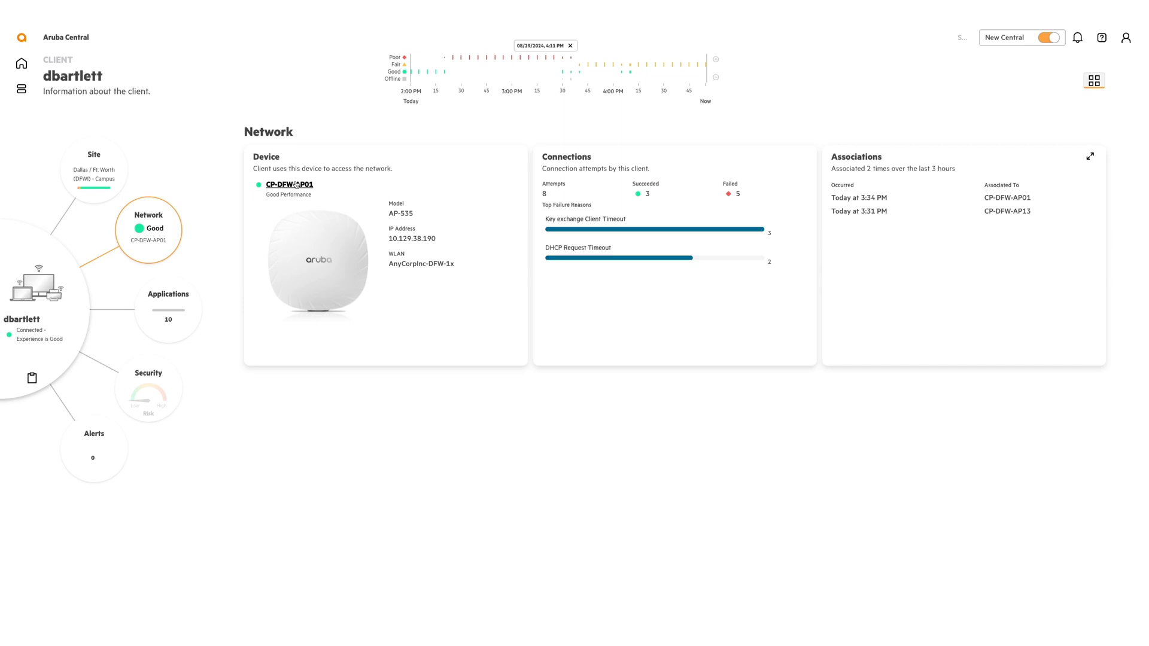
- Open CP-DFW-AP01, pin it to 4:11 PM, then clear the time to return to live data
{"action": "left_click", "coordinate": [298, 185]}
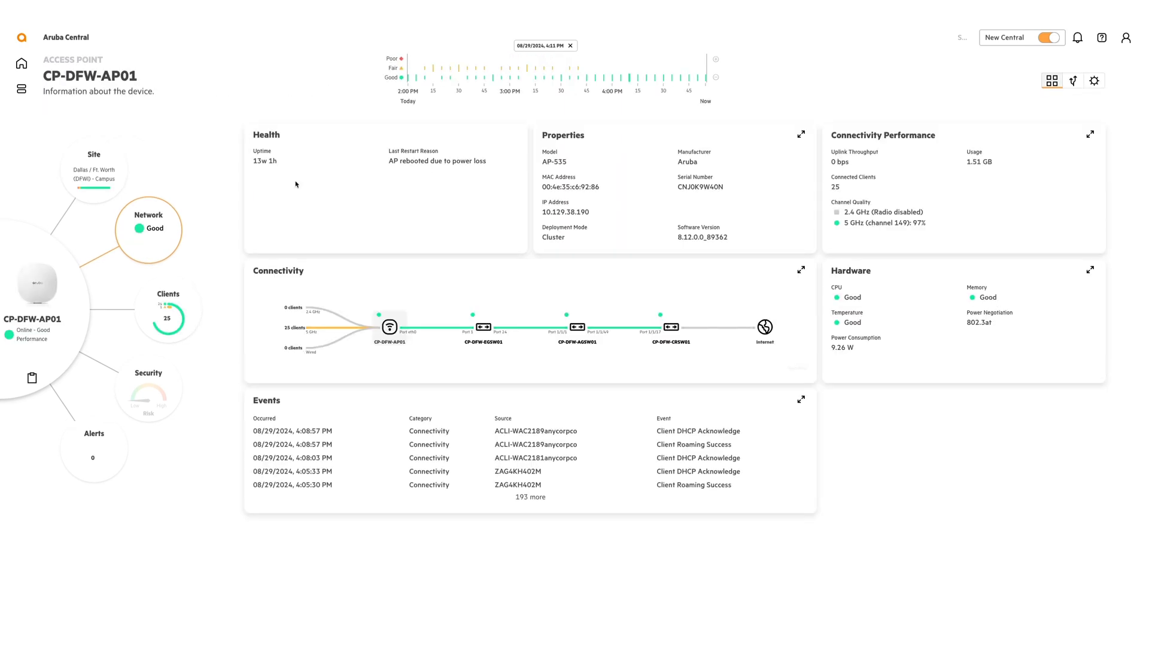
{"action": "left_click", "coordinate": [547, 74]}
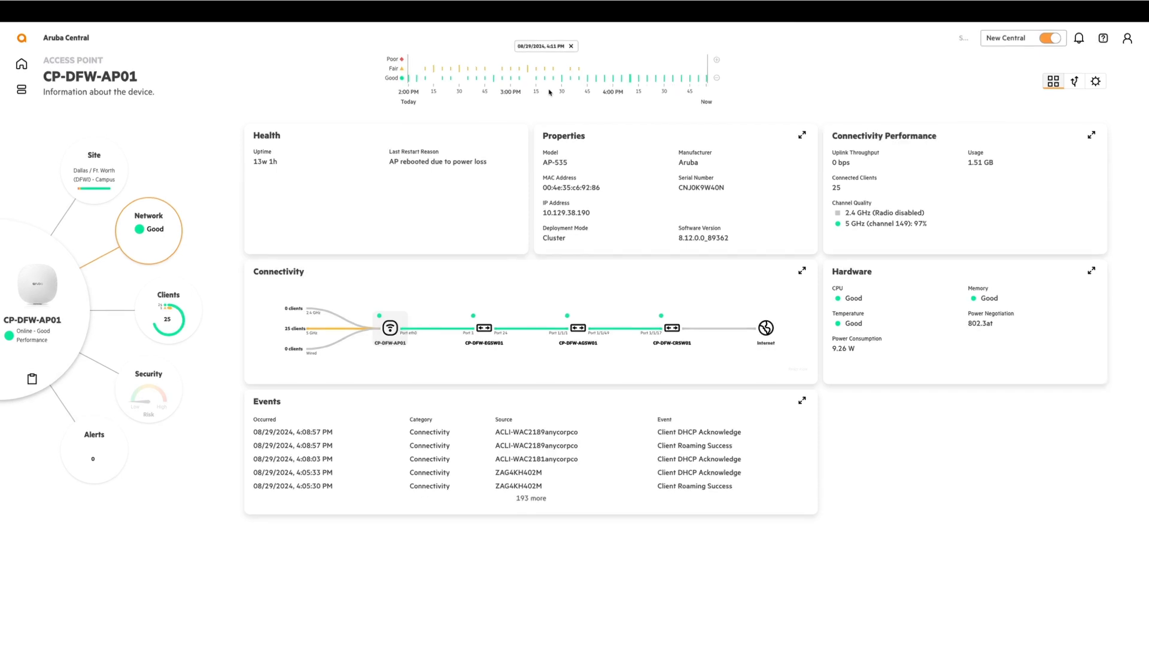
{"action": "left_click", "coordinate": [562, 76]}
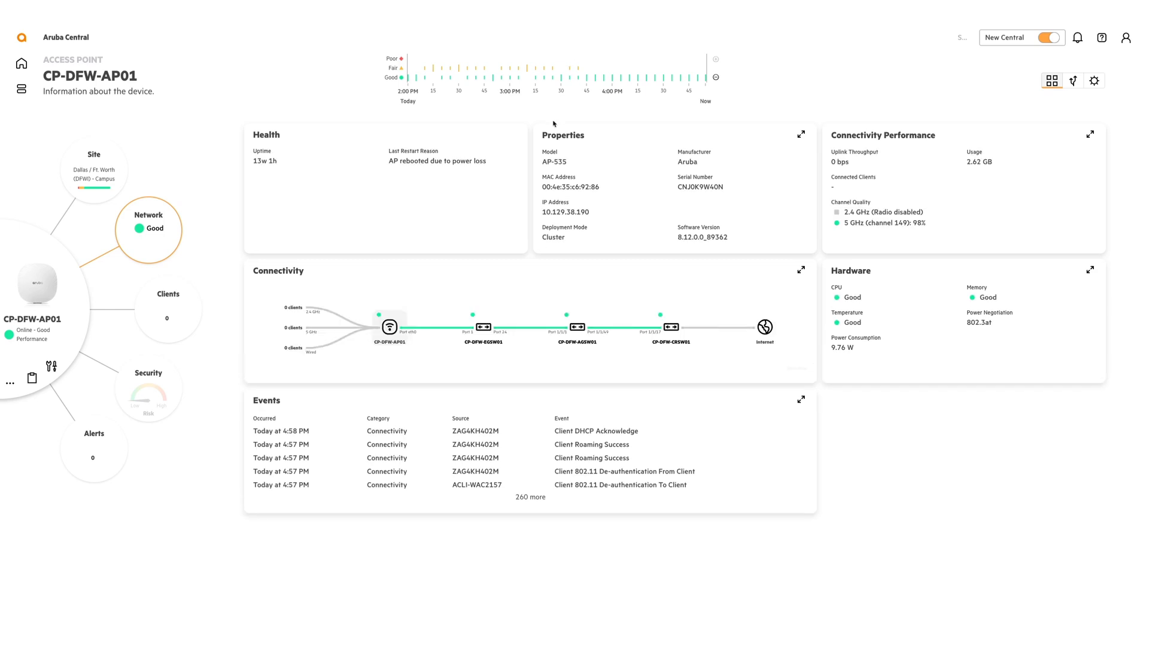